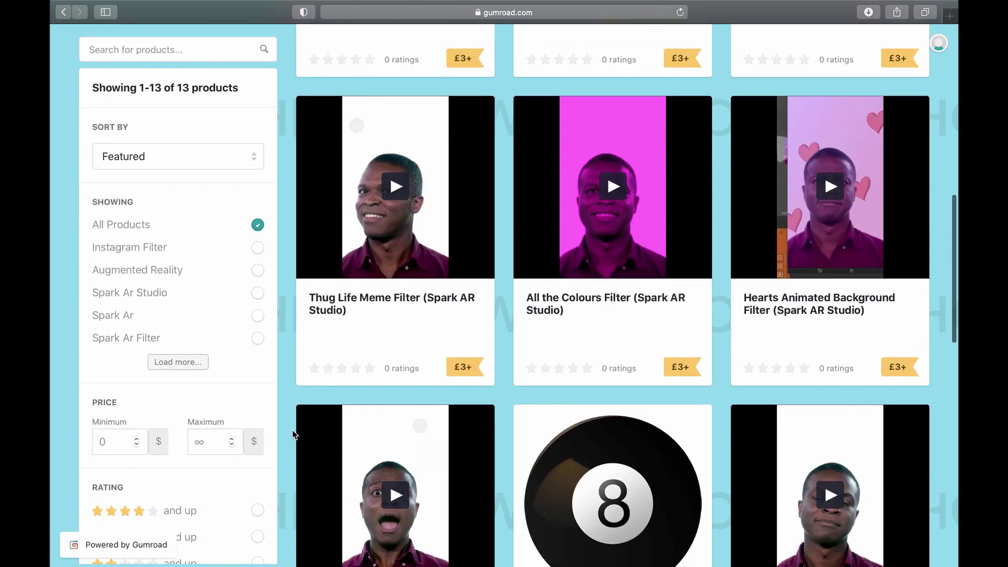
{"action": "scroll", "coordinate": [293, 434], "scroll_direction": "down", "scroll_amount": 15}
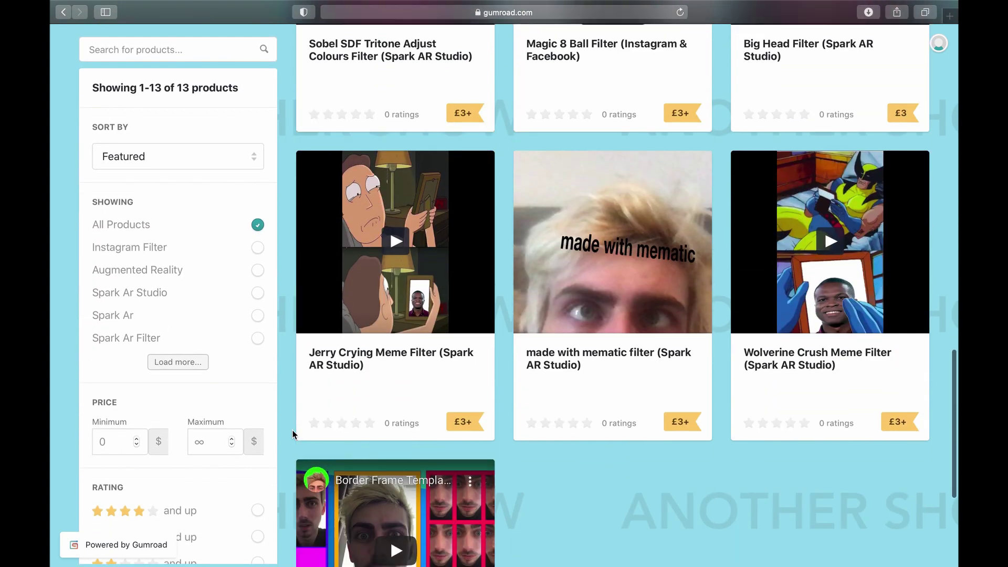
{"action": "scroll", "coordinate": [292, 430], "scroll_direction": "down", "scroll_amount": 6}
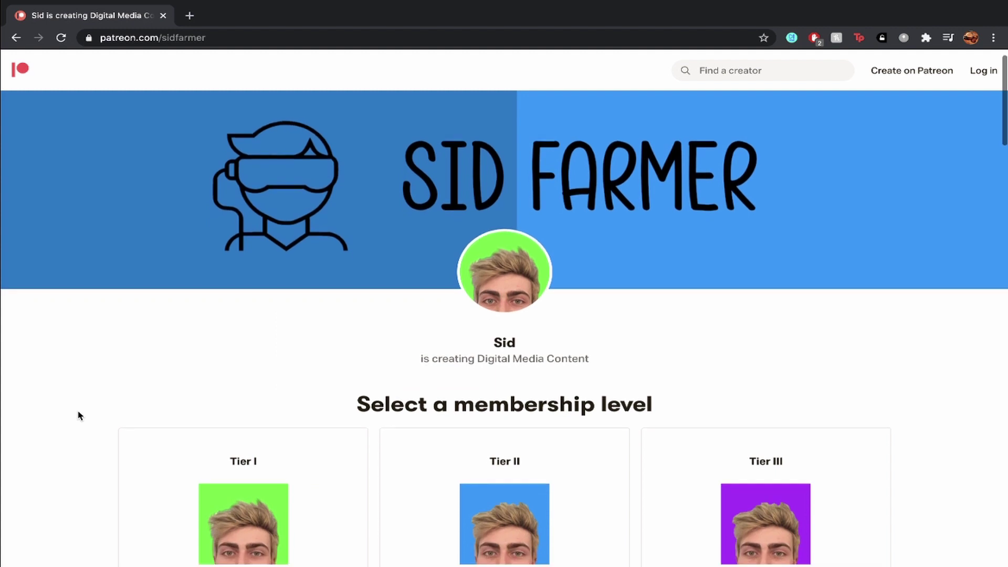
{"action": "scroll", "coordinate": [80, 416], "scroll_direction": "down", "scroll_amount": 5}
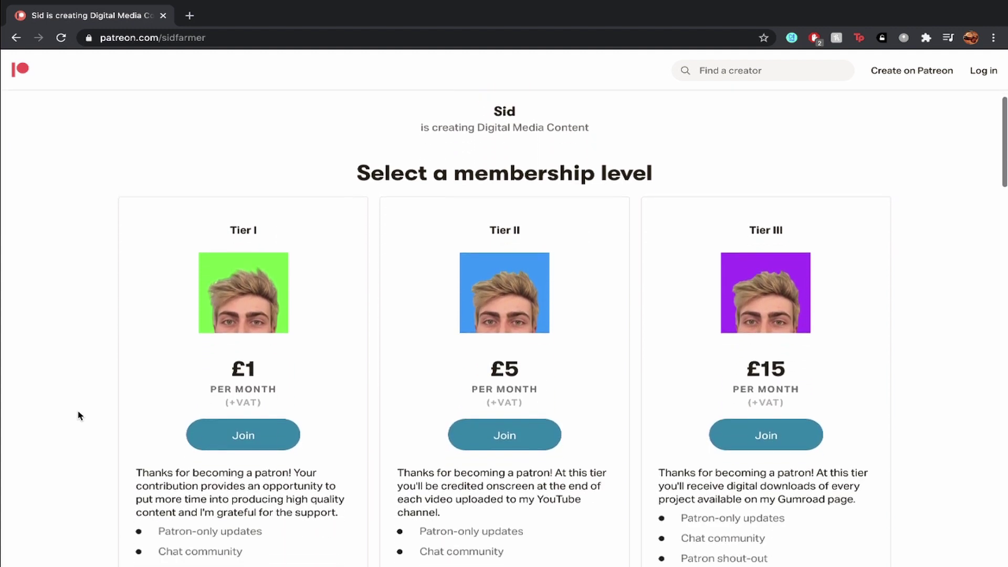
{"action": "scroll", "coordinate": [79, 415], "scroll_direction": "down", "scroll_amount": 3}
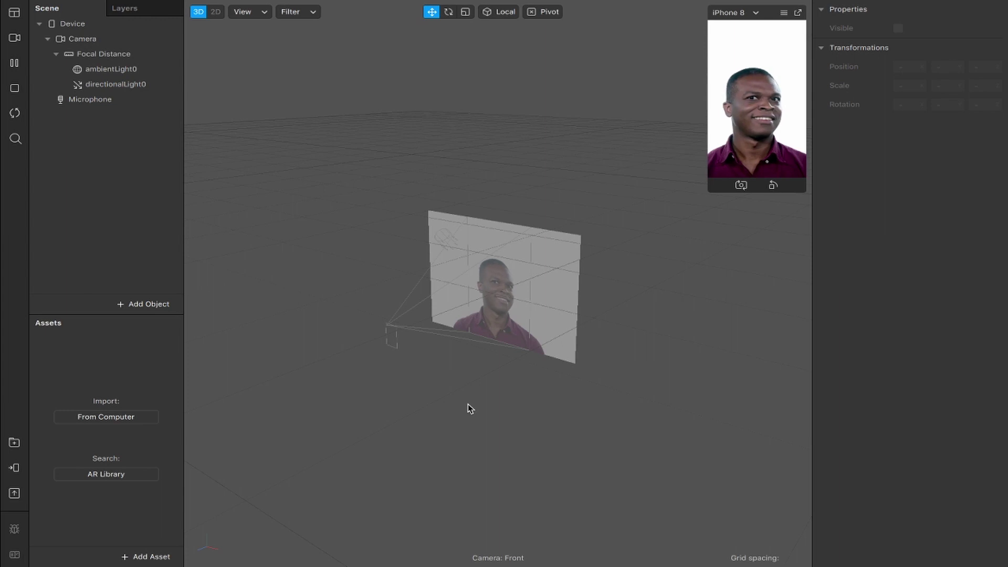
Switch the viewport to the 2D view and open the Patch Editor, enlarging it to take up more space
{"action": "left_click", "coordinate": [216, 12]}
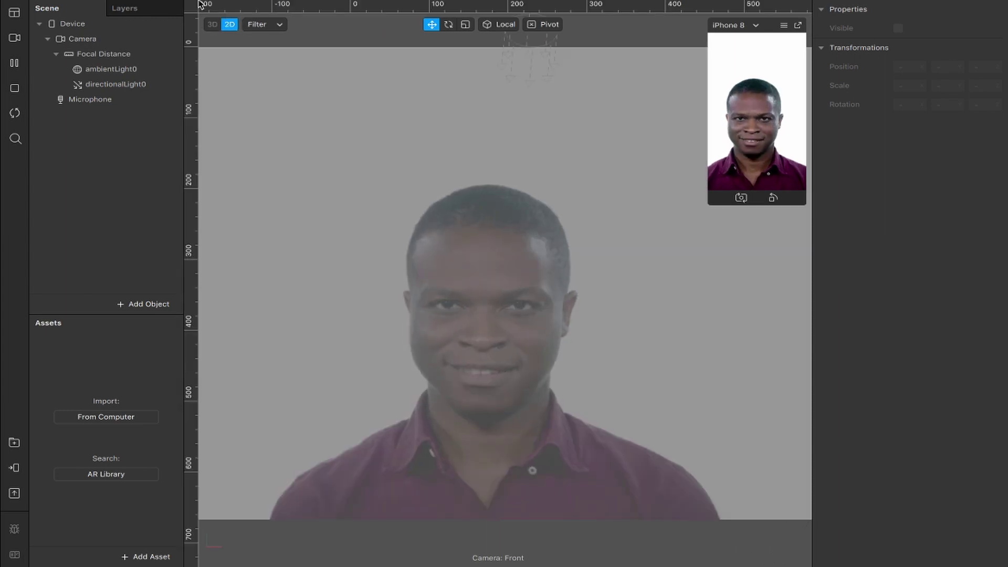
{"action": "left_click", "coordinate": [200, 5]}
{"action": "left_click", "coordinate": [230, 25]}
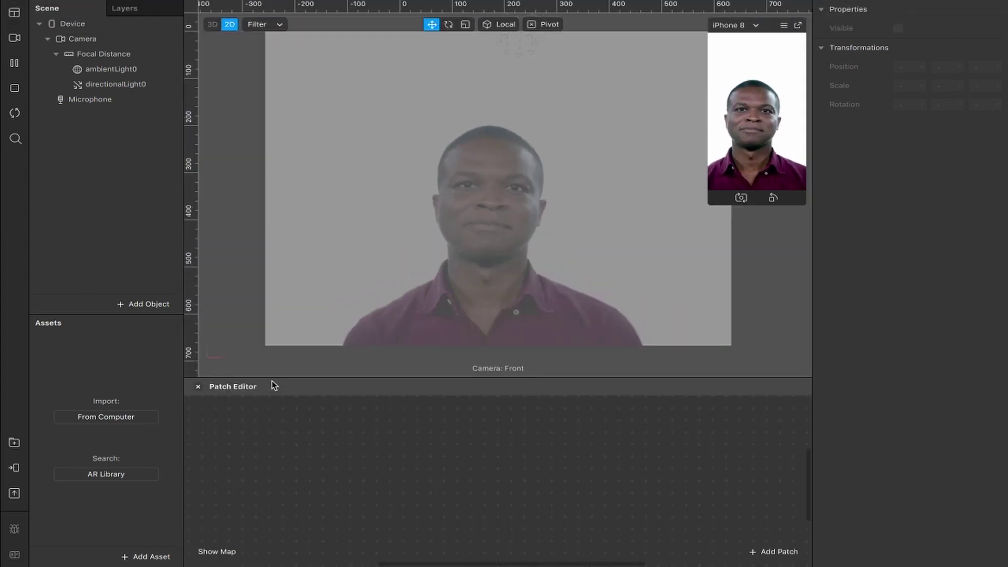
{"action": "left_click_drag", "start_coordinate": [276, 375], "coordinate": [291, 315]}
Add a face tracker to the scene and insert a plane as its child object
{"action": "left_click", "coordinate": [151, 305]}
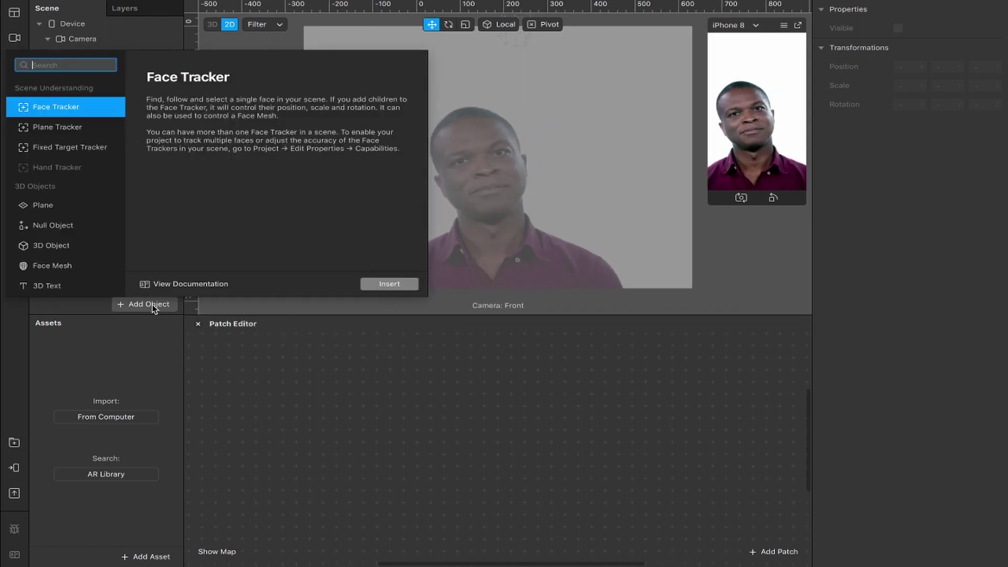
{"action": "double_click", "coordinate": [67, 109]}
{"action": "right_click", "coordinate": [121, 101]}
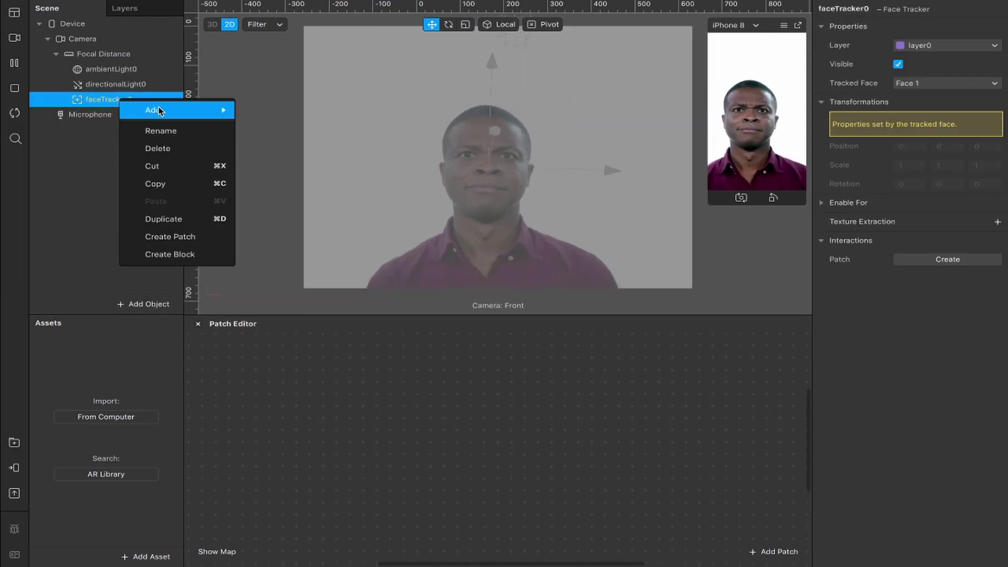
{"action": "mouse_move", "coordinate": [159, 108]}
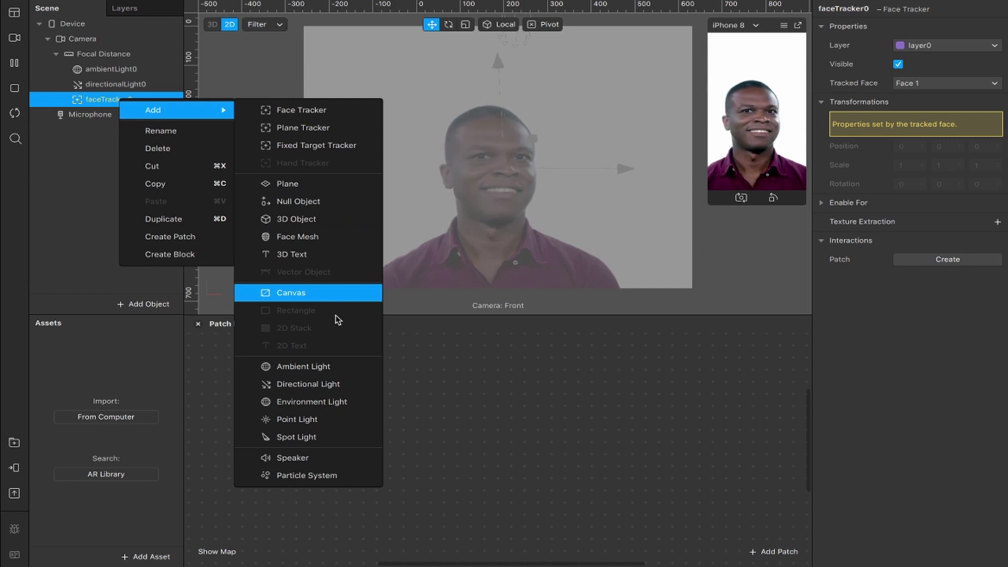
{"action": "left_click", "coordinate": [293, 183]}
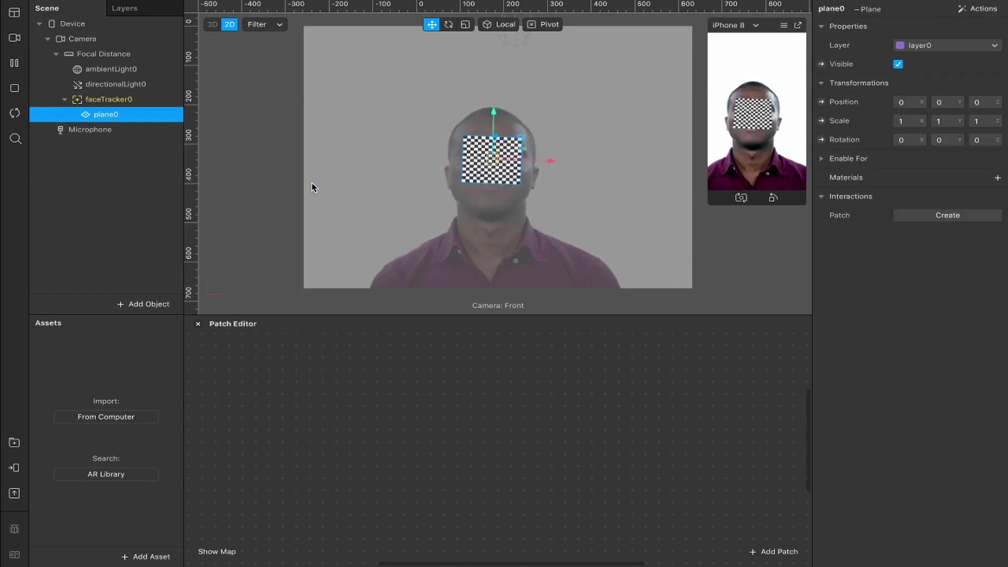
Pause the preview video and move the plane up above the man's head, to about 0.121 on Y
{"action": "left_click", "coordinate": [16, 63]}
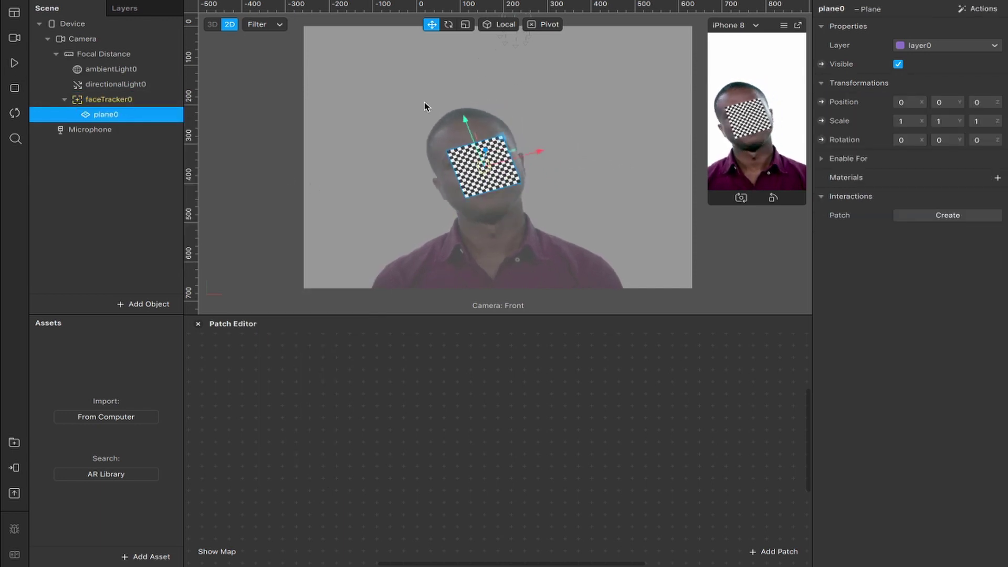
{"action": "left_click_drag", "start_coordinate": [465, 119], "coordinate": [440, 57]}
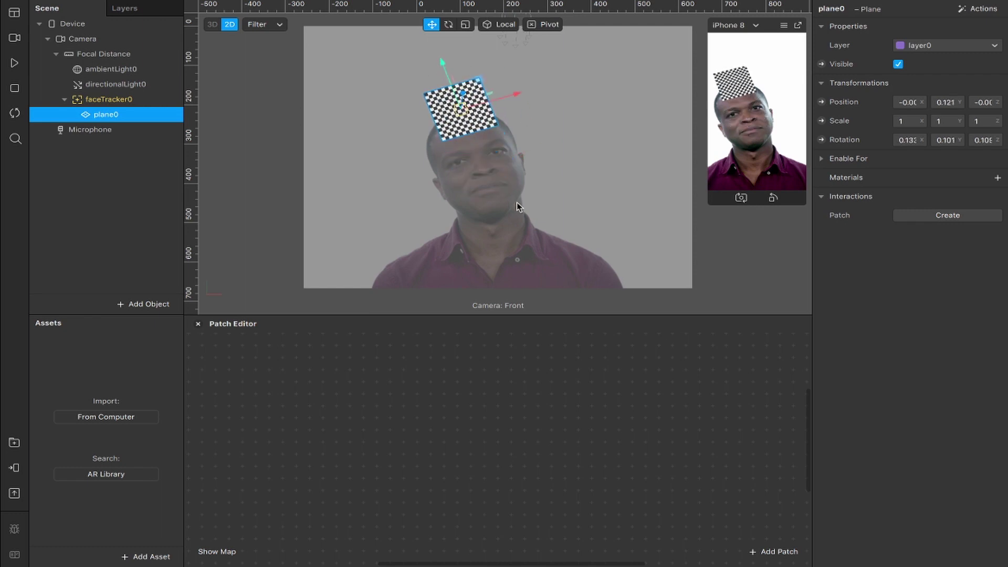
Assign the plane a new material named plane with the Flat shader type, and resume the preview video
{"action": "left_click", "coordinate": [997, 178]}
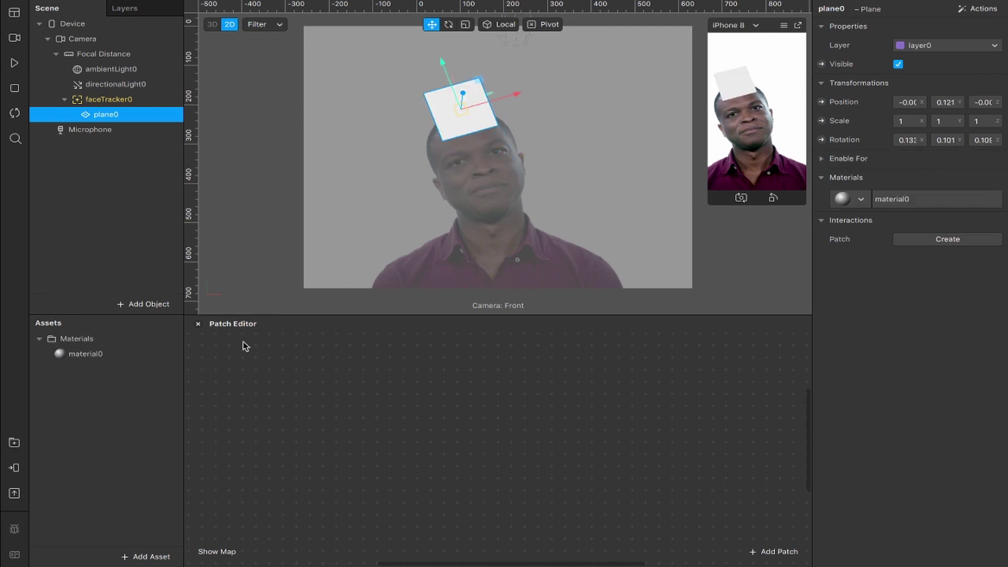
{"action": "left_click", "coordinate": [80, 355]}
{"action": "left_click", "coordinate": [93, 358]}
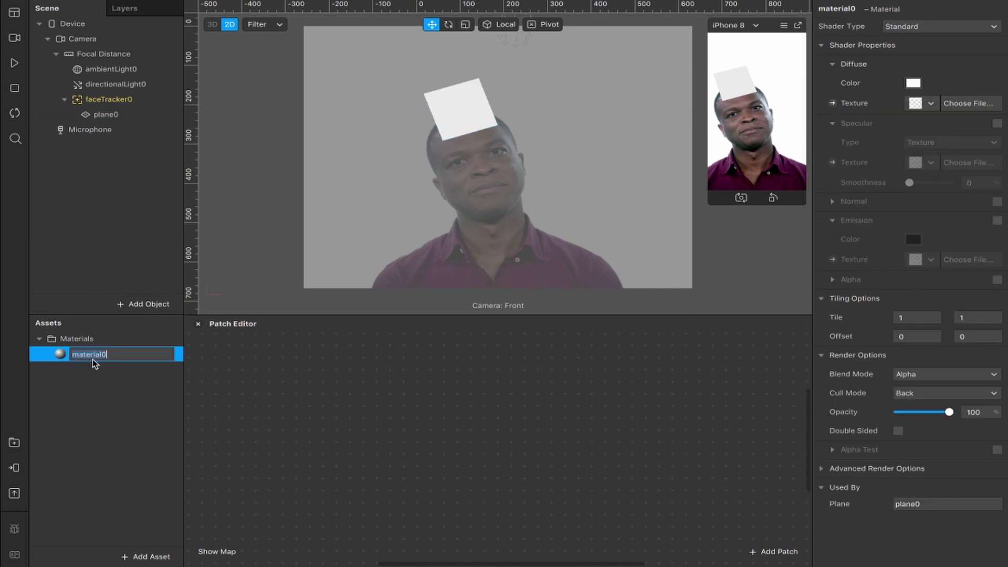
{"action": "type", "text": "plane"}
{"action": "key", "text": "Return"}
{"action": "left_click", "coordinate": [990, 30]}
{"action": "left_click", "coordinate": [926, 27]}
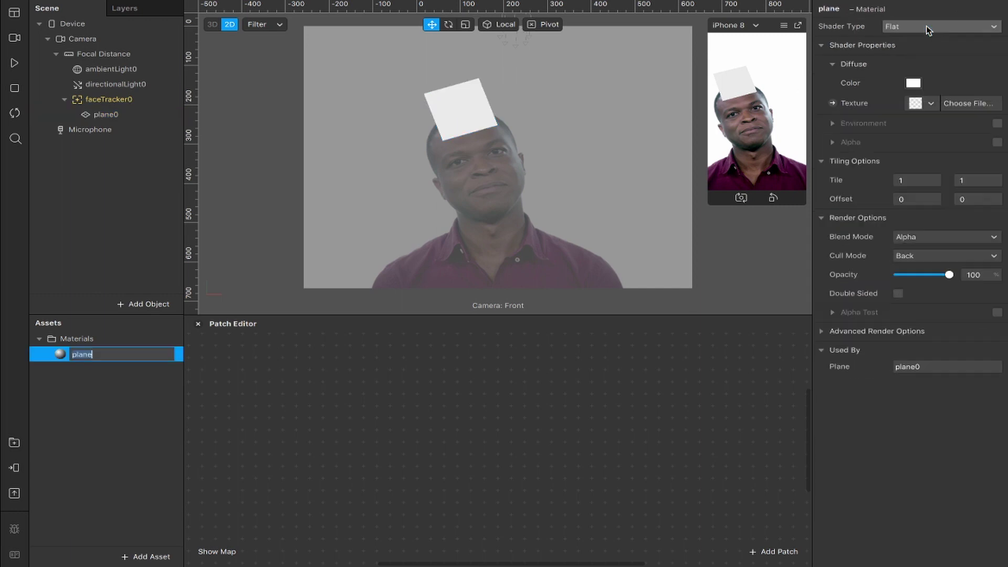
{"action": "left_click", "coordinate": [18, 68]}
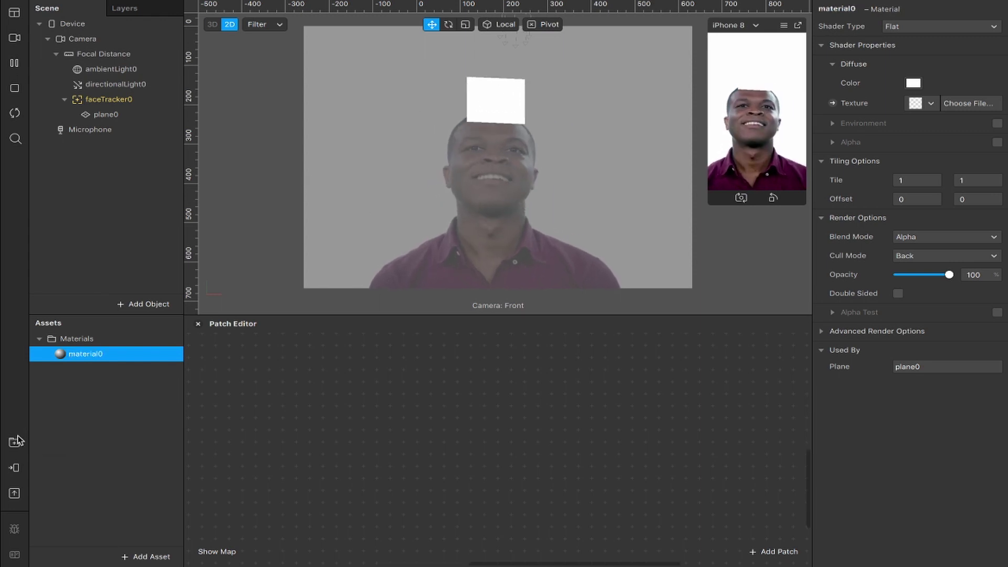
Search the AR Library's patch assets for "rainbow" and import the Rainbow-o-matic patch for free
{"action": "left_click", "coordinate": [15, 442]}
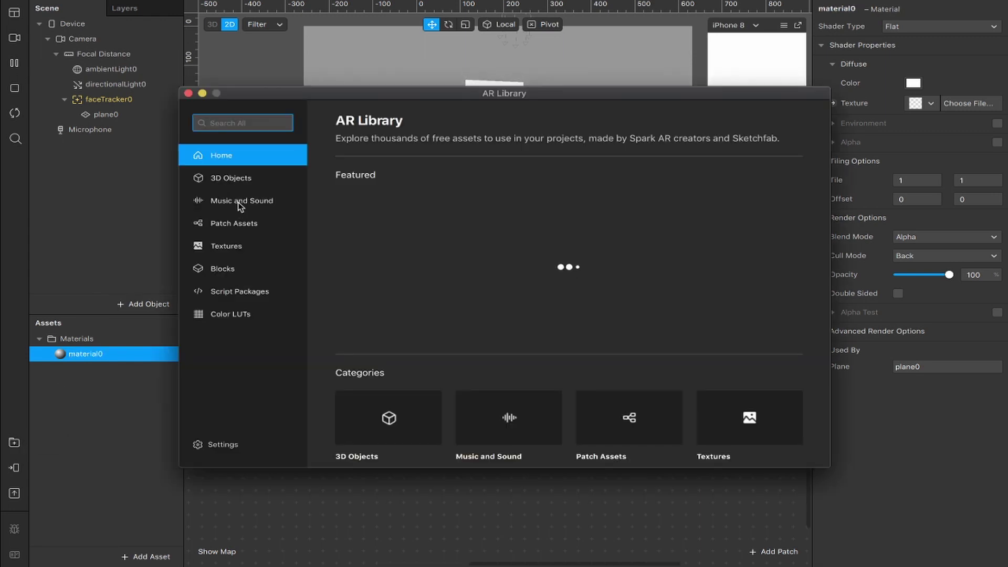
{"action": "left_click", "coordinate": [236, 224]}
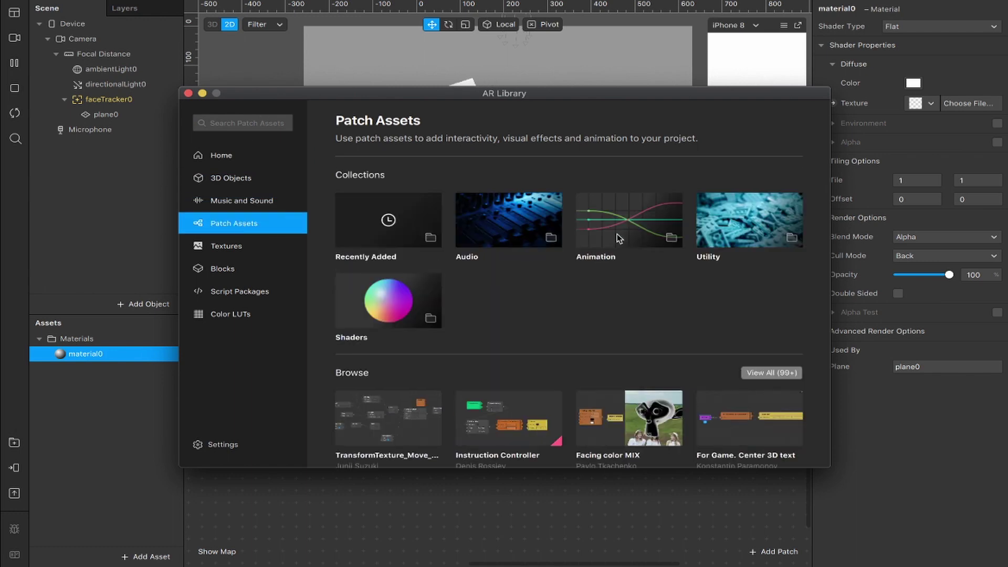
{"action": "scroll", "coordinate": [619, 239], "scroll_direction": "down", "scroll_amount": 2}
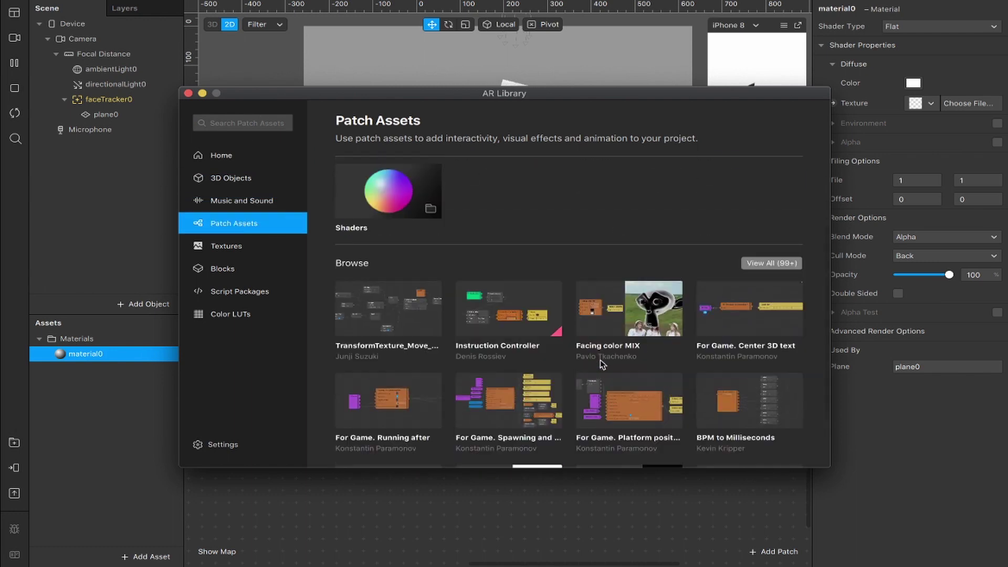
{"action": "scroll", "coordinate": [367, 210], "scroll_direction": "up", "scroll_amount": 2}
{"action": "left_click", "coordinate": [240, 122]}
{"action": "type", "text": "rainbow"}
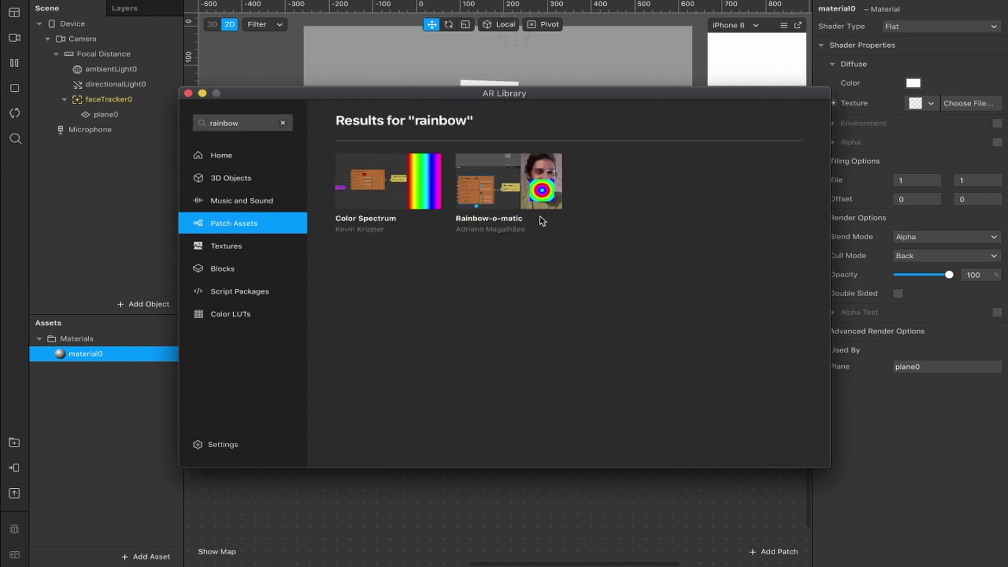
{"action": "left_click", "coordinate": [516, 203]}
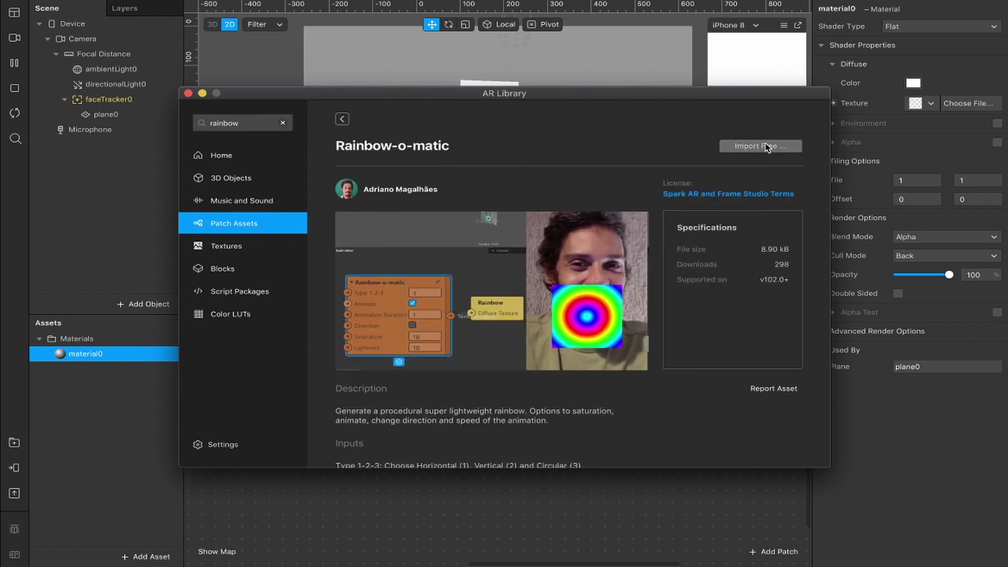
{"action": "left_click", "coordinate": [767, 147]}
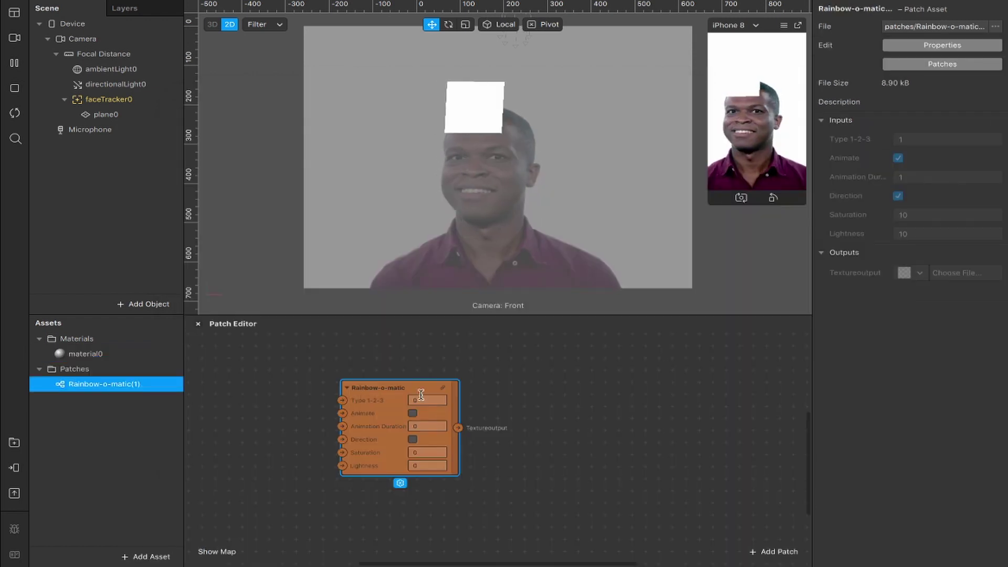
Create a patch for the plane material's diffuse texture and connect the Rainbow-o-matic output to it
{"action": "left_click", "coordinate": [81, 354]}
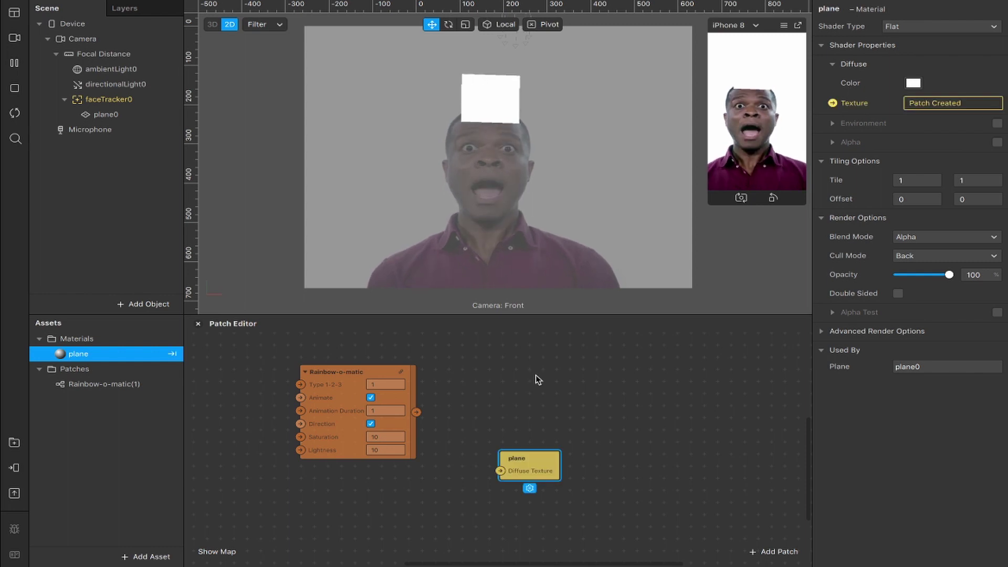
{"action": "left_click_drag", "start_coordinate": [518, 475], "coordinate": [520, 417]}
{"action": "left_click_drag", "start_coordinate": [454, 389], "coordinate": [502, 417]}
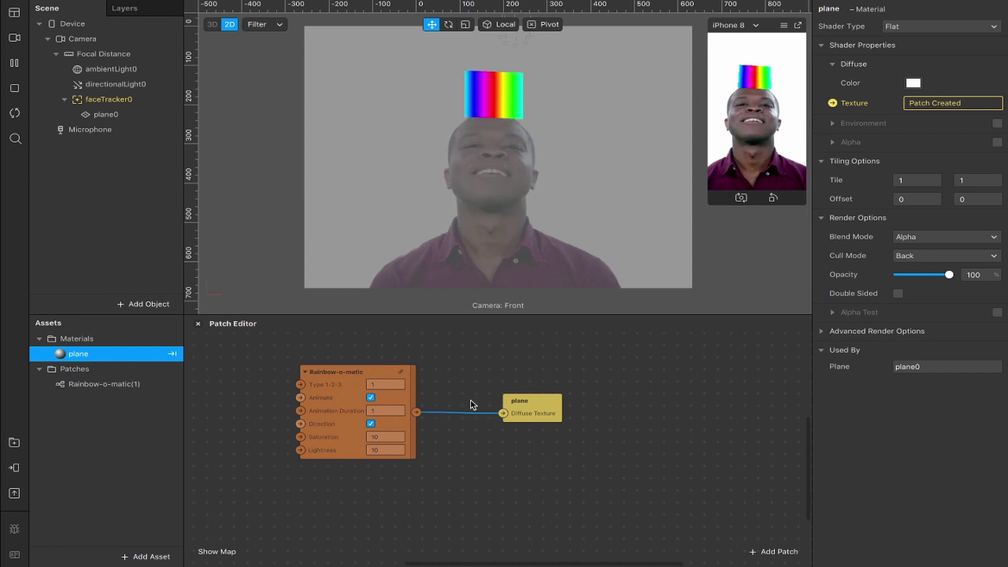
Add a Screen Tap patch in front of the Rainbow-o-matic patch
{"action": "double_click", "coordinate": [236, 394]}
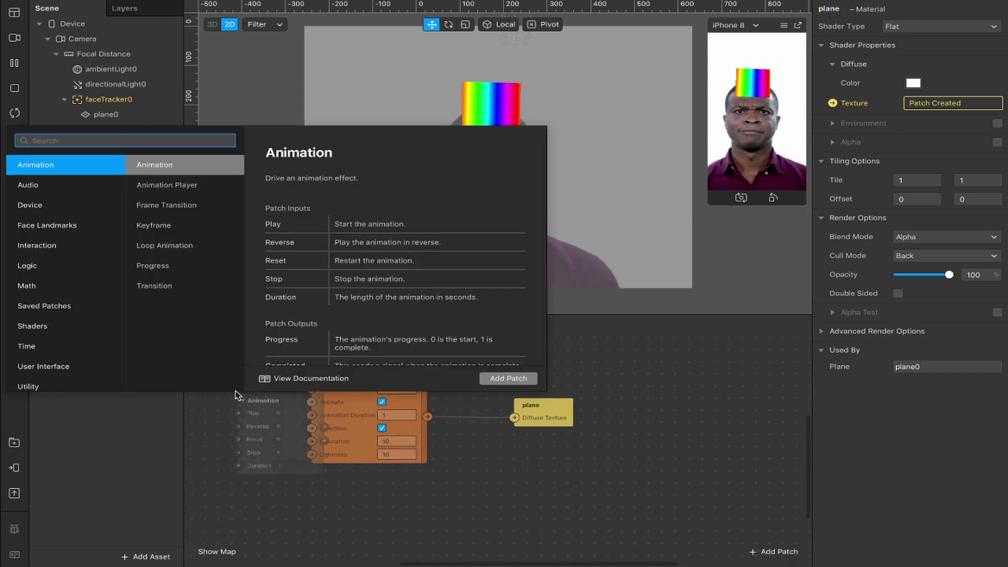
{"action": "type", "text": "screen"}
{"action": "key", "text": "Down"}
{"action": "key", "text": "Return"}
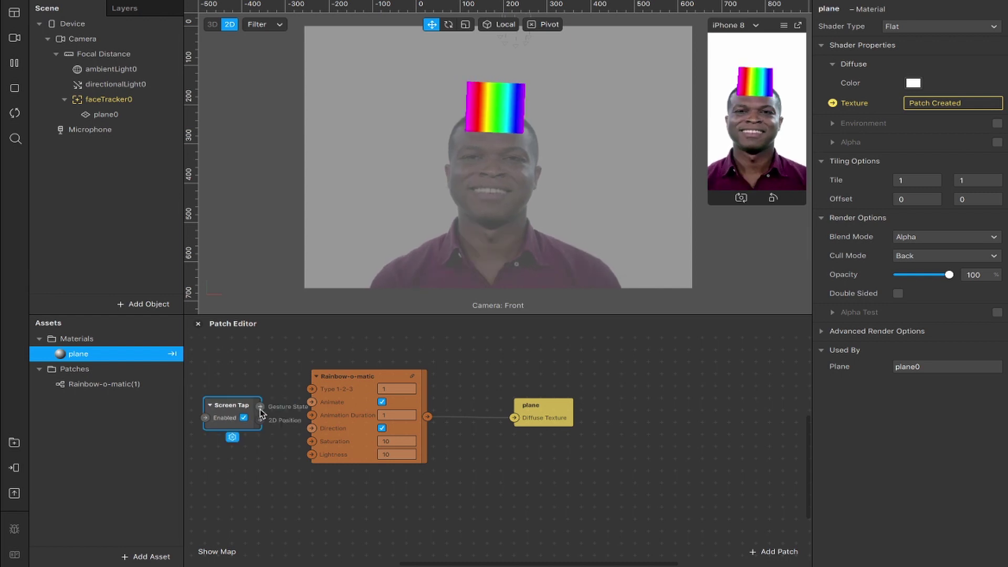
Connect the Screen Tap gesture output to Rainbow-o-matic's Direction input through a Switch patch, and space out the patches to fit
{"action": "left_click_drag", "start_coordinate": [259, 407], "coordinate": [275, 378]}
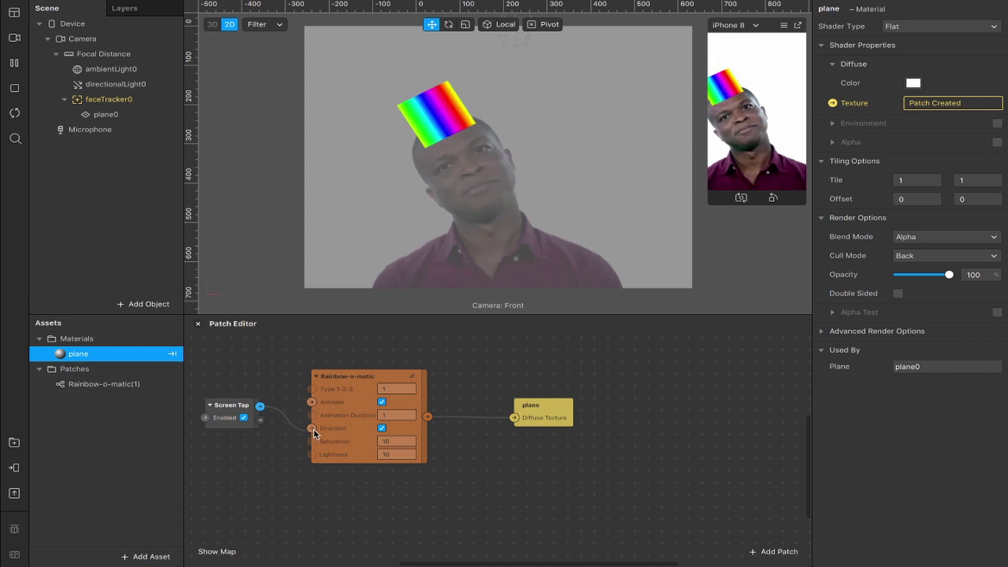
{"action": "left_click_drag", "start_coordinate": [354, 408], "coordinate": [283, 348]}
{"action": "left_click_drag", "start_coordinate": [356, 382], "coordinate": [409, 386]}
{"action": "left_click_drag", "start_coordinate": [268, 347], "coordinate": [321, 407]}
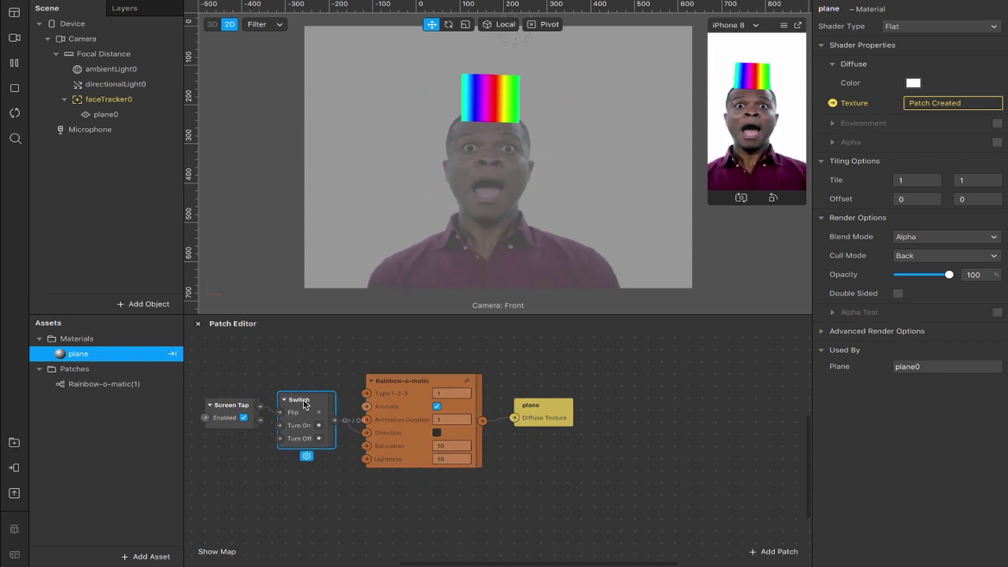
{"action": "double_click", "coordinate": [313, 376]}
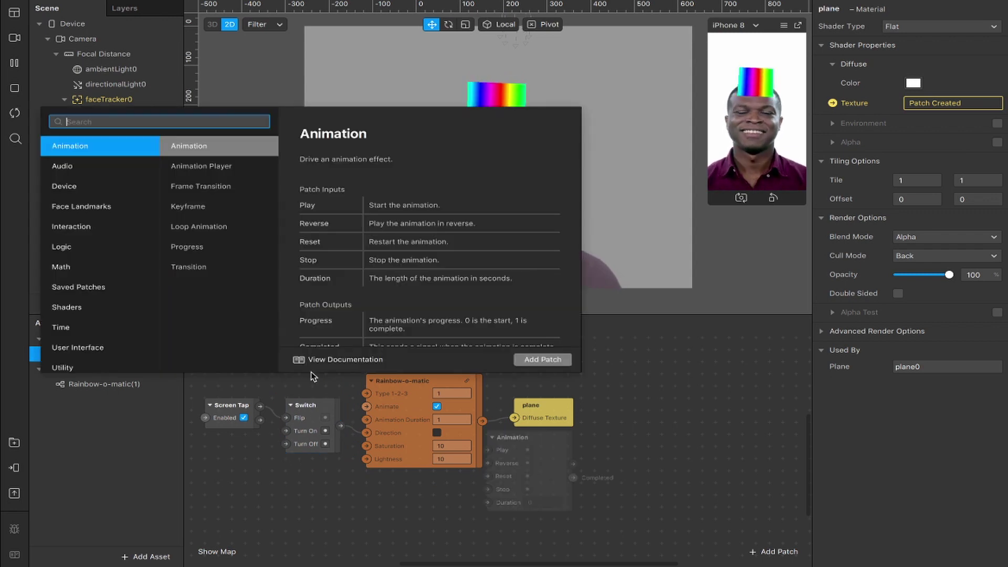
{"action": "type", "text": "swit"}
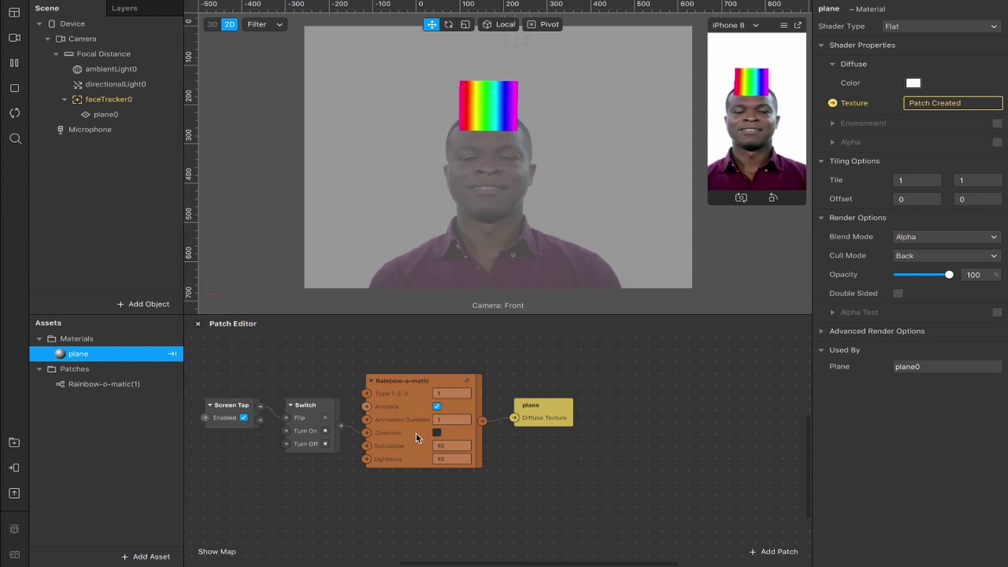
Test the screen tap in the phone preview to check how it changes the rainbow's animation direction
{"action": "left_click", "coordinate": [432, 413]}
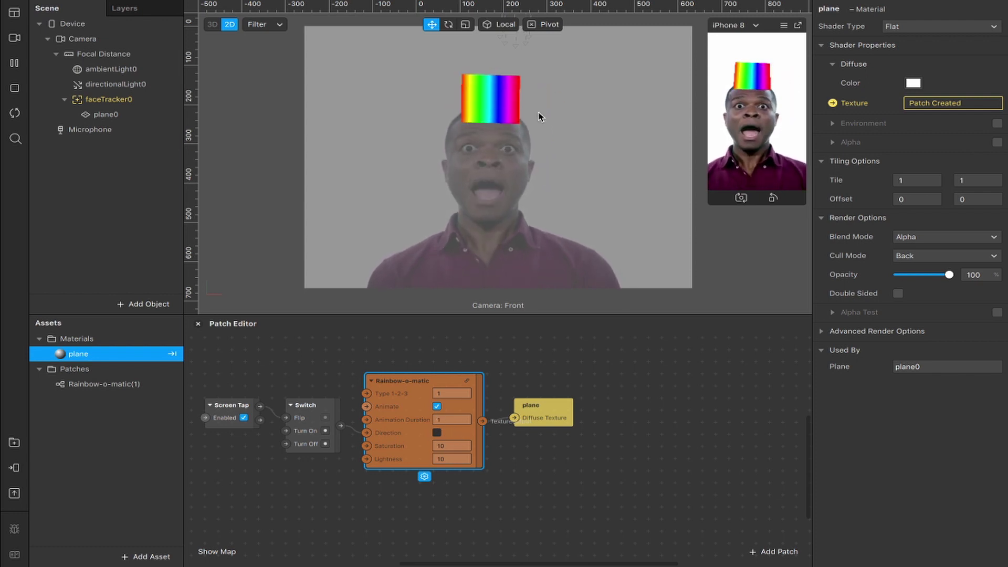
{"action": "left_click", "coordinate": [739, 151]}
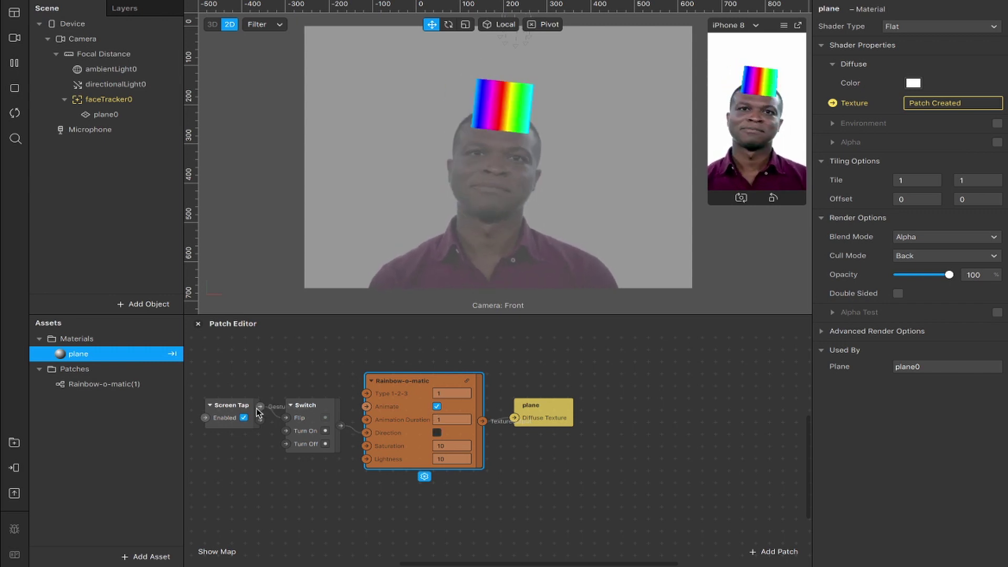
{"action": "left_click", "coordinate": [758, 120]}
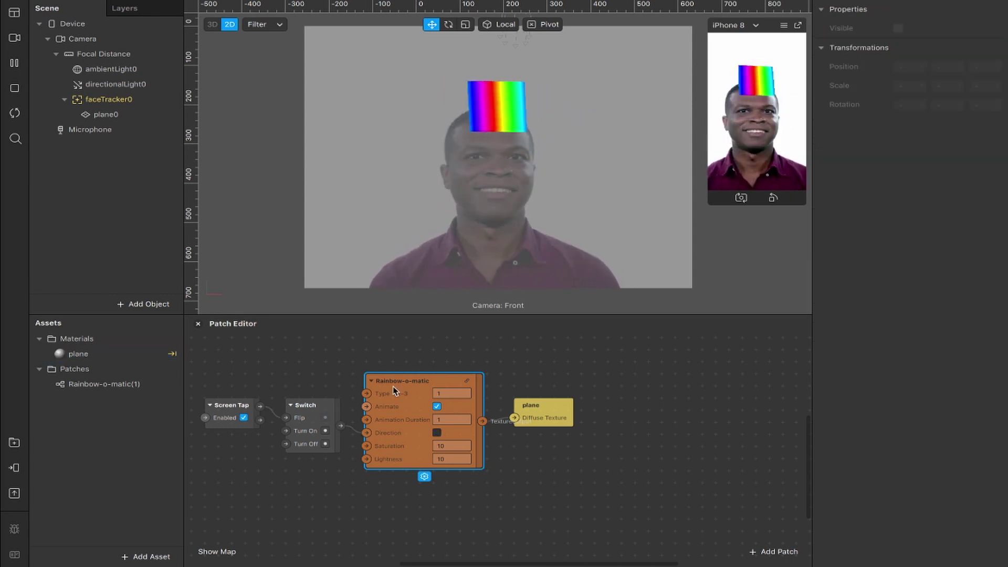
Duplicate the plane under the face tracker
{"action": "left_click", "coordinate": [100, 112]}
{"action": "right_click", "coordinate": [100, 111]}
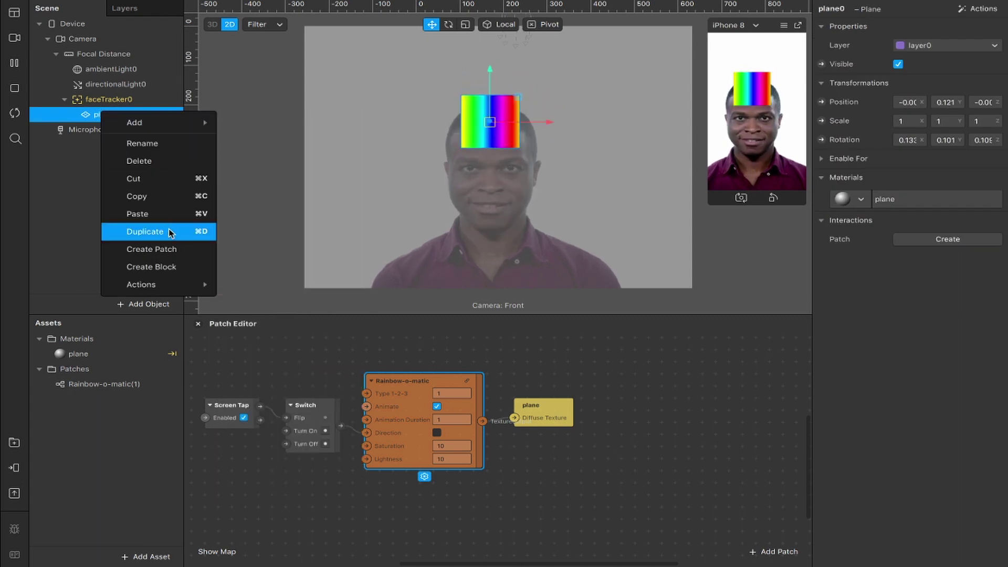
{"action": "left_click", "coordinate": [169, 232]}
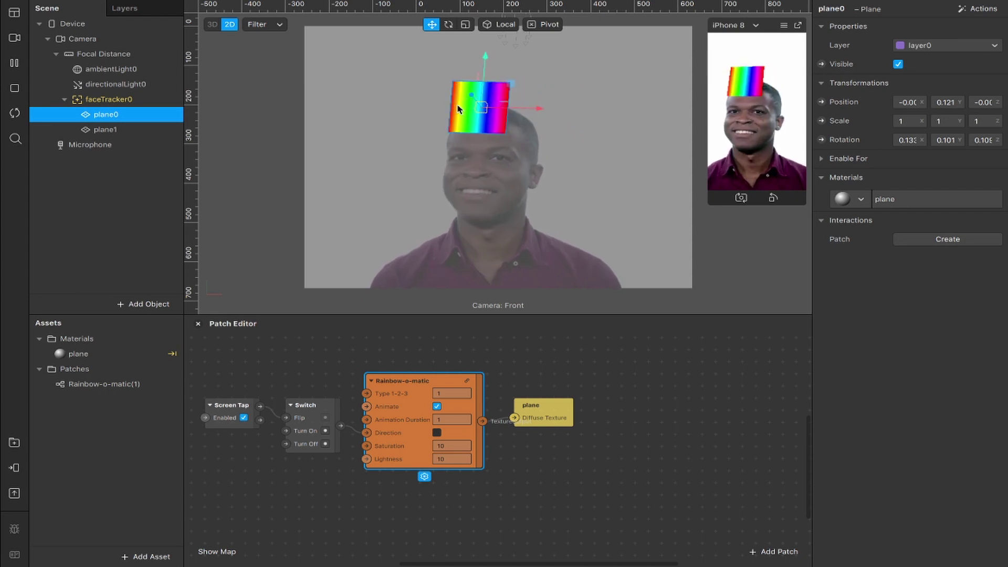
Rename the two planes under the face tracker as rainbow and earth
{"action": "double_click", "coordinate": [110, 115]}
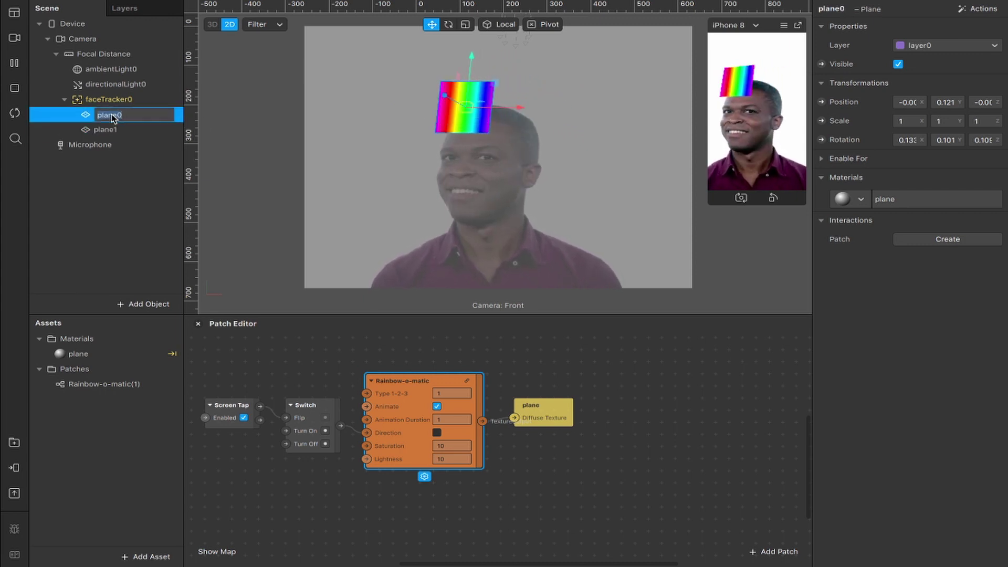
{"action": "type", "text": "rainbow"}
{"action": "key", "text": "Return"}
{"action": "double_click", "coordinate": [108, 130]}
{"action": "type", "text": "earth"}
{"action": "key", "text": "Return"}
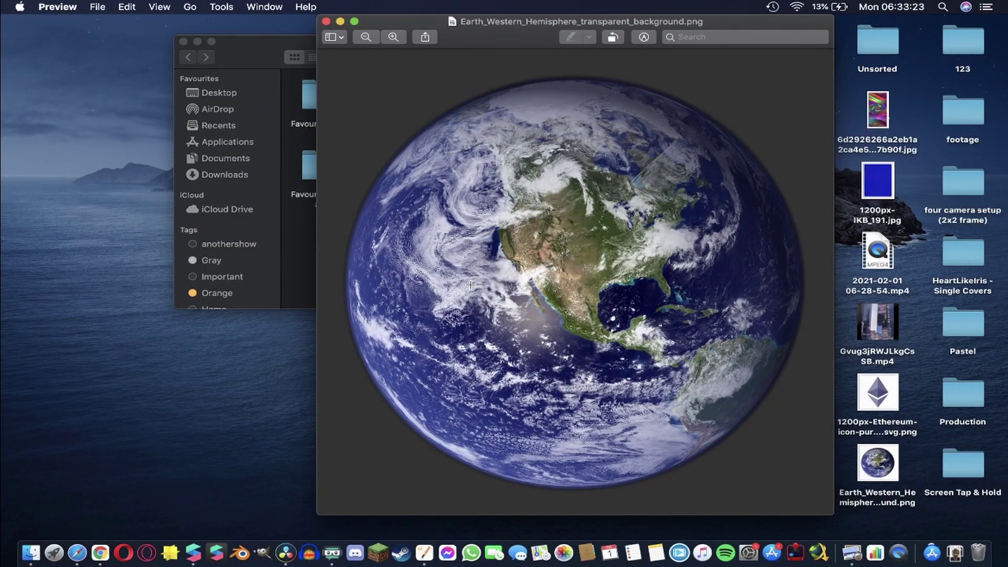
Import the Earth_Western_Hemisphere PNG from the desktop as a texture, and assign a new material to the earth plane
{"action": "left_click_drag", "start_coordinate": [879, 464], "coordinate": [108, 421]}
{"action": "key", "text": "ctrl+Left"}
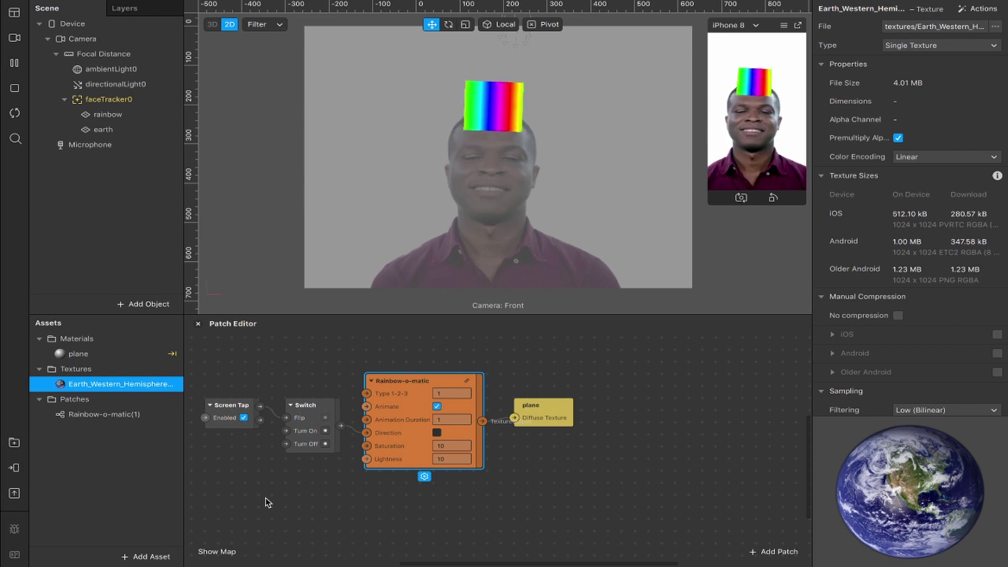
{"action": "left_click", "coordinate": [101, 130]}
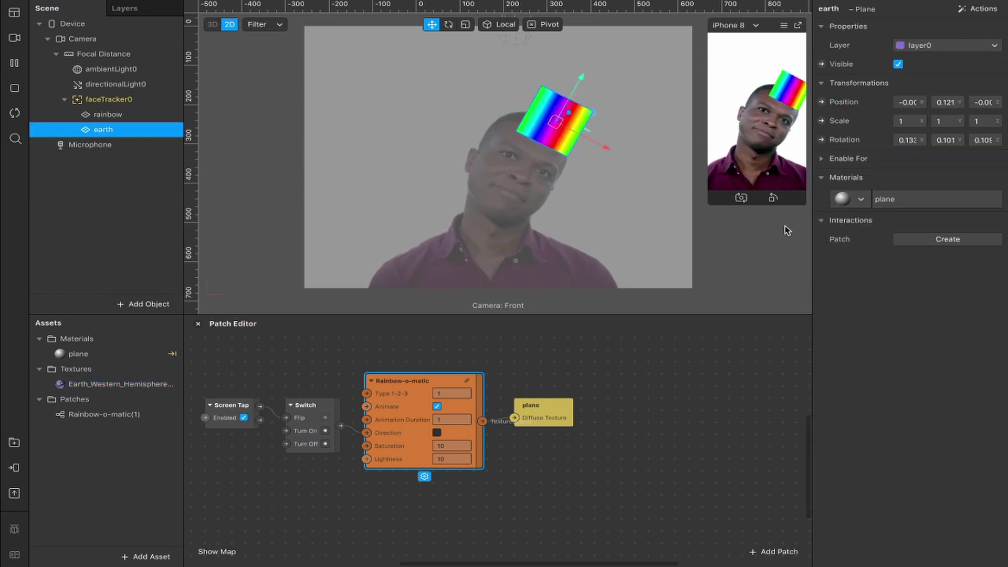
{"action": "left_click", "coordinate": [861, 199]}
{"action": "left_click", "coordinate": [881, 244]}
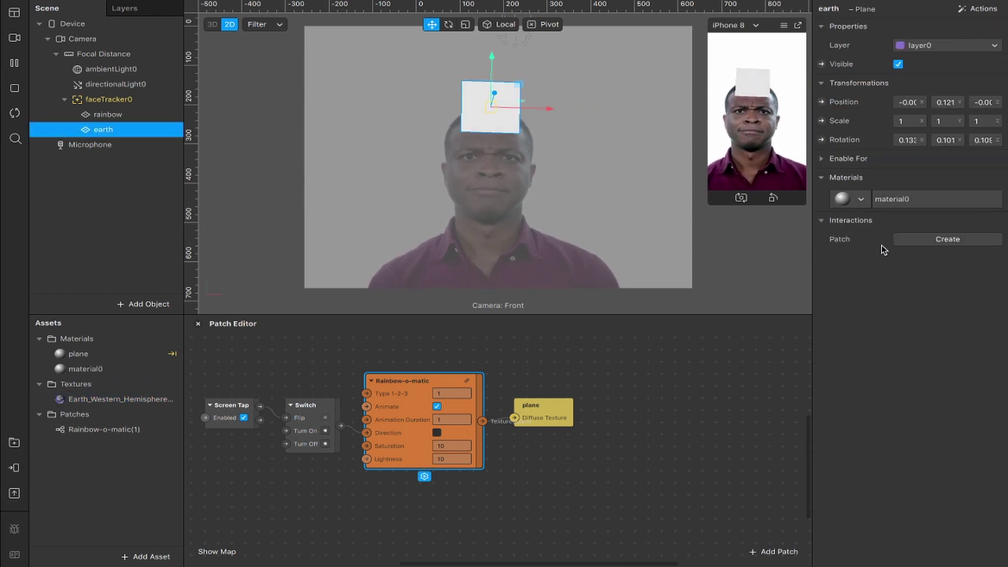
Rename the new material as earth plane and the original plane material as rainbow plane
{"action": "double_click", "coordinate": [71, 369]}
{"action": "type", "text": "earth"}
{"action": "double_click", "coordinate": [79, 353]}
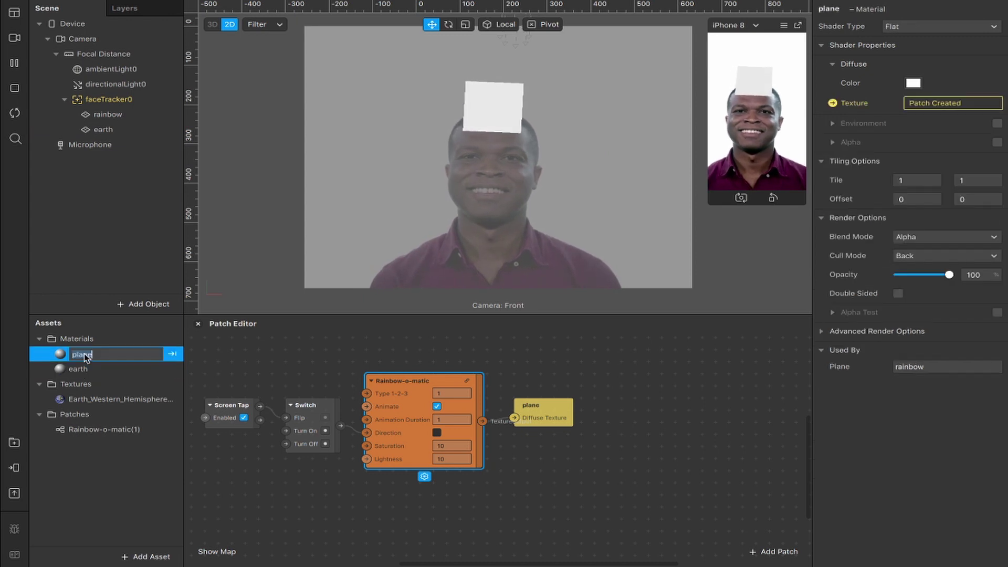
{"action": "type", "text": "rainbow plane"}
{"action": "double_click", "coordinate": [109, 369]}
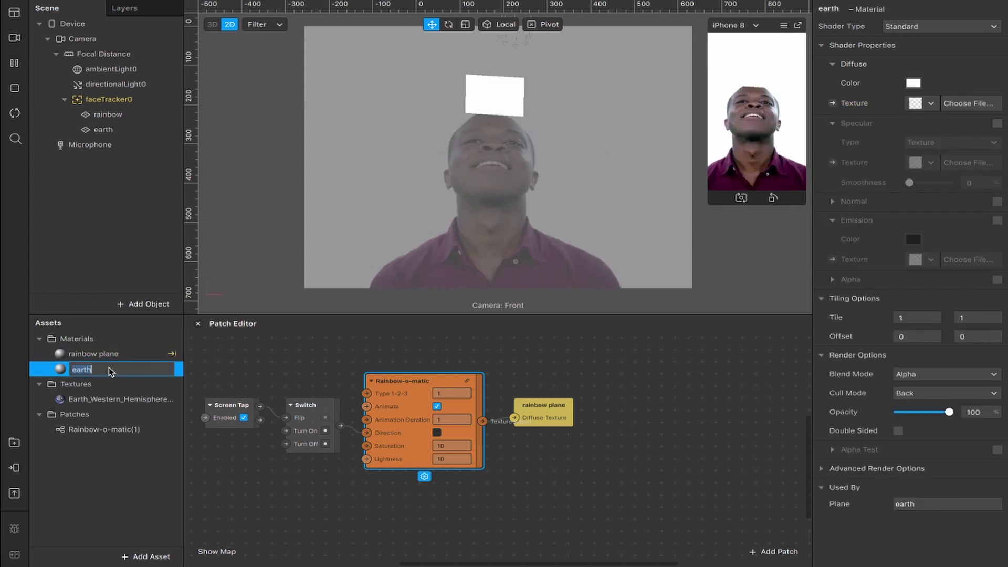
{"action": "type", "text": "plane"}
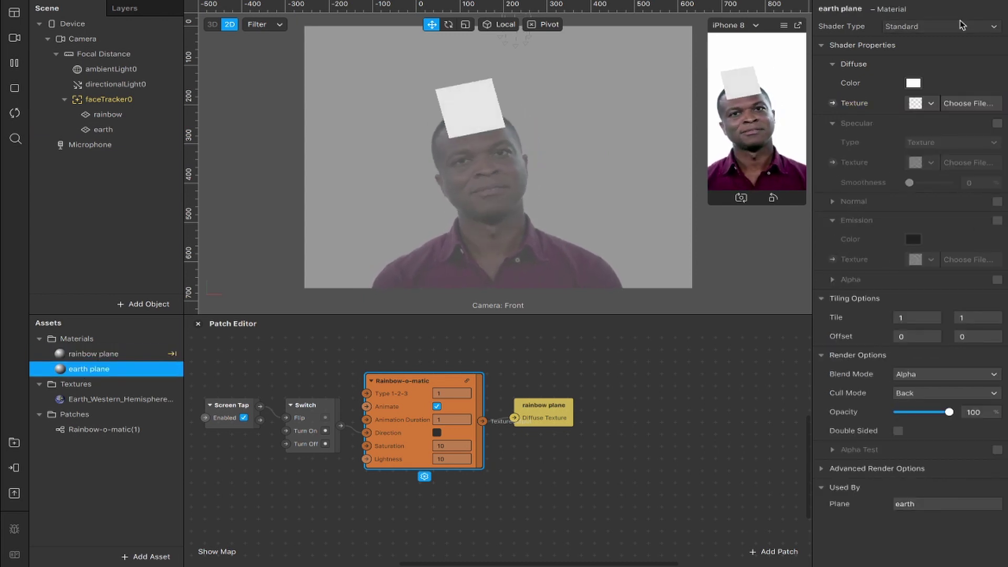
Set the earth plane material's shader type to Flat and its diffuse texture to the Earth_Western_Hemisphere image
{"action": "left_click", "coordinate": [937, 26]}
{"action": "left_click", "coordinate": [938, 27]}
{"action": "left_click", "coordinate": [923, 103]}
{"action": "left_click", "coordinate": [912, 125]}
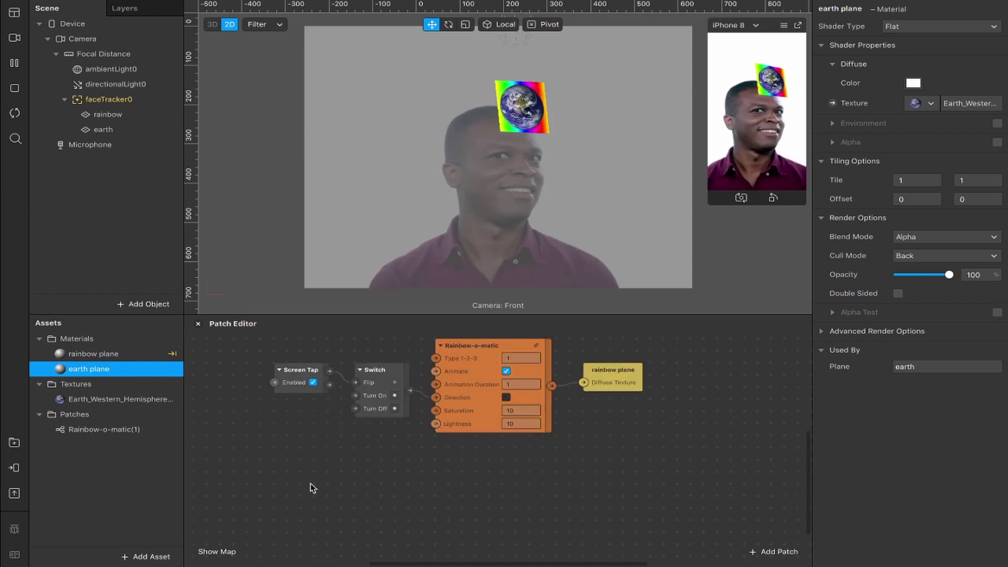
Add a Screen Tap and Hold patch below the existing Screen Tap patch
{"action": "double_click", "coordinate": [311, 483]}
{"action": "type", "text": "screen"}
{"action": "key", "text": "Down"}
{"action": "key", "text": "Down"}
{"action": "key", "text": "Down"}
{"action": "key", "text": "Down"}
{"action": "key", "text": "Return"}
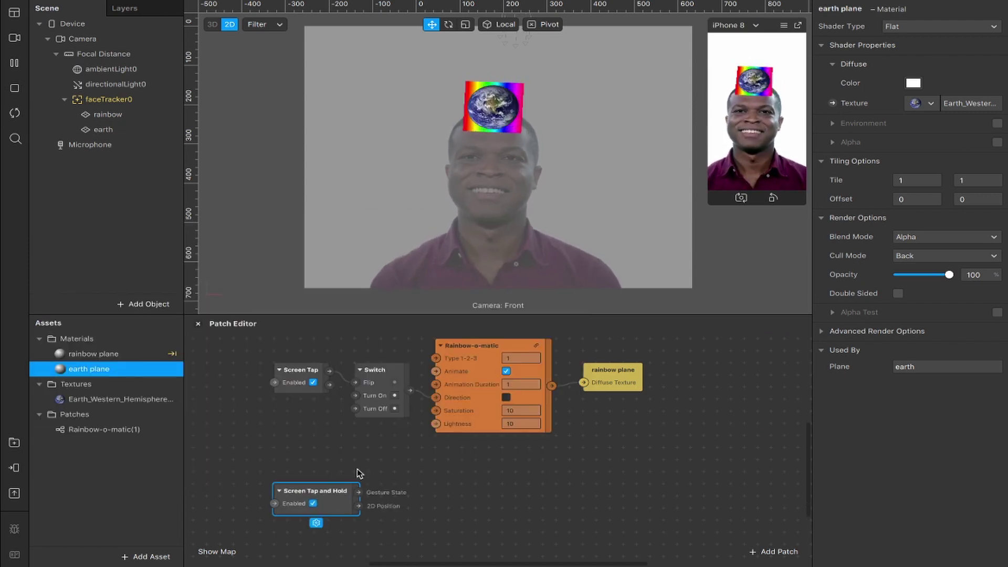
Create Visible patches for both the rainbow and earth planes and spread them apart beside the Screen Tap and Hold patch
{"action": "left_click", "coordinate": [120, 115]}
{"action": "left_click", "coordinate": [117, 127], "text": "shift"}
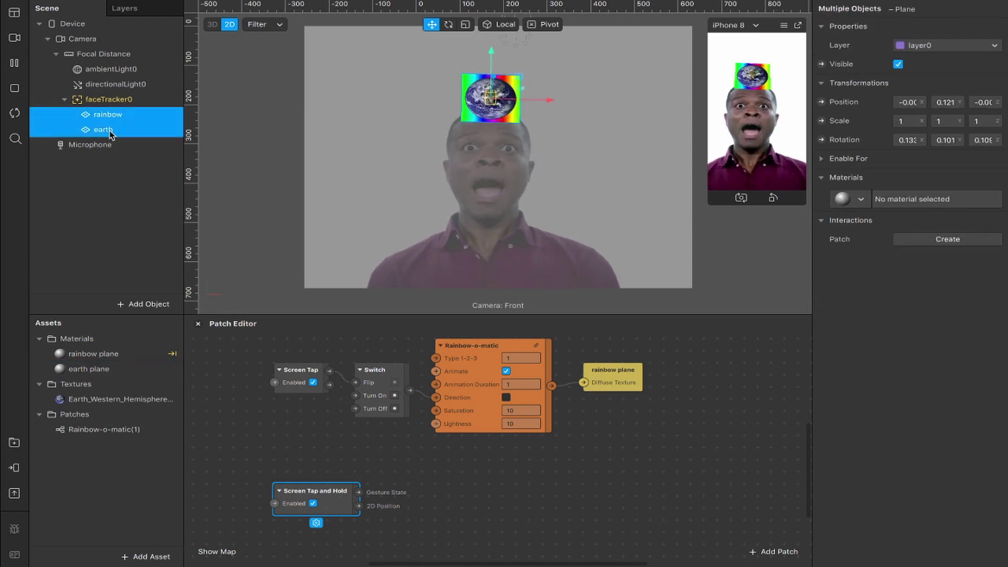
{"action": "left_click", "coordinate": [822, 64]}
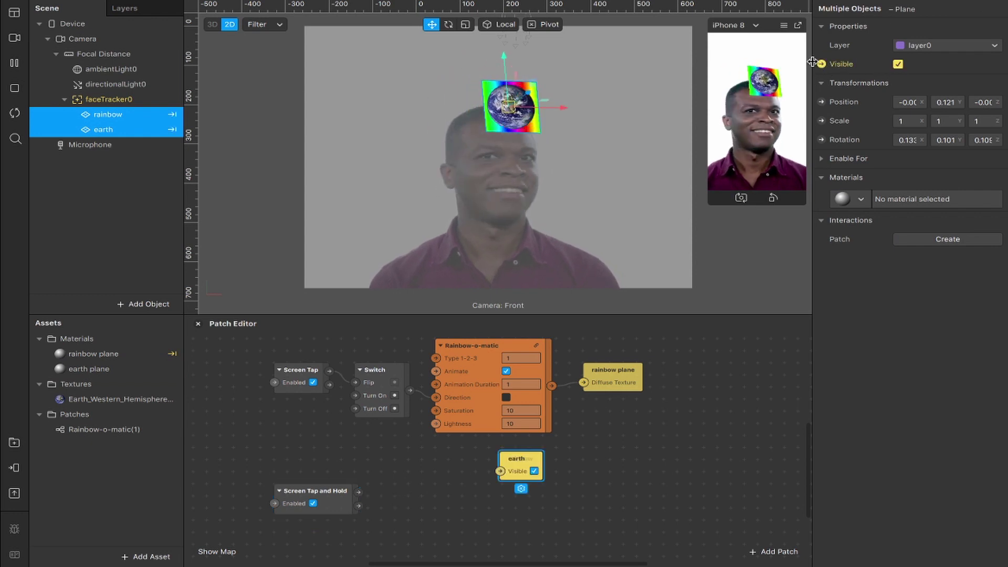
{"action": "left_click_drag", "start_coordinate": [522, 464], "coordinate": [600, 471]}
{"action": "left_click", "coordinate": [528, 517]}
{"action": "scroll", "coordinate": [528, 517], "scroll_direction": "down", "scroll_amount": 2}
{"action": "scroll", "coordinate": [528, 516], "scroll_direction": "left", "scroll_amount": 2}
{"action": "left_click", "coordinate": [620, 488]}
{"action": "left_click", "coordinate": [638, 451]}
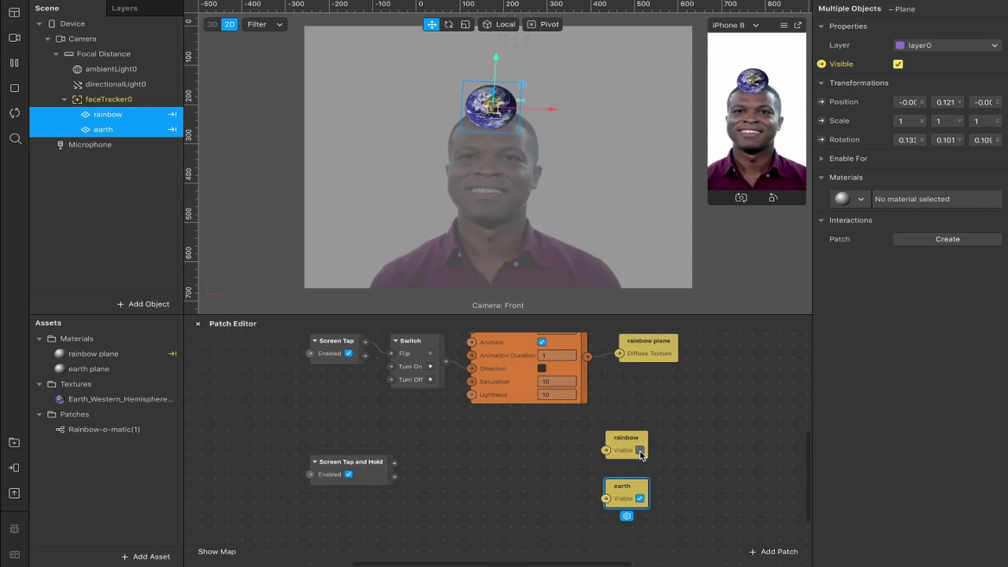
{"action": "left_click", "coordinate": [639, 450]}
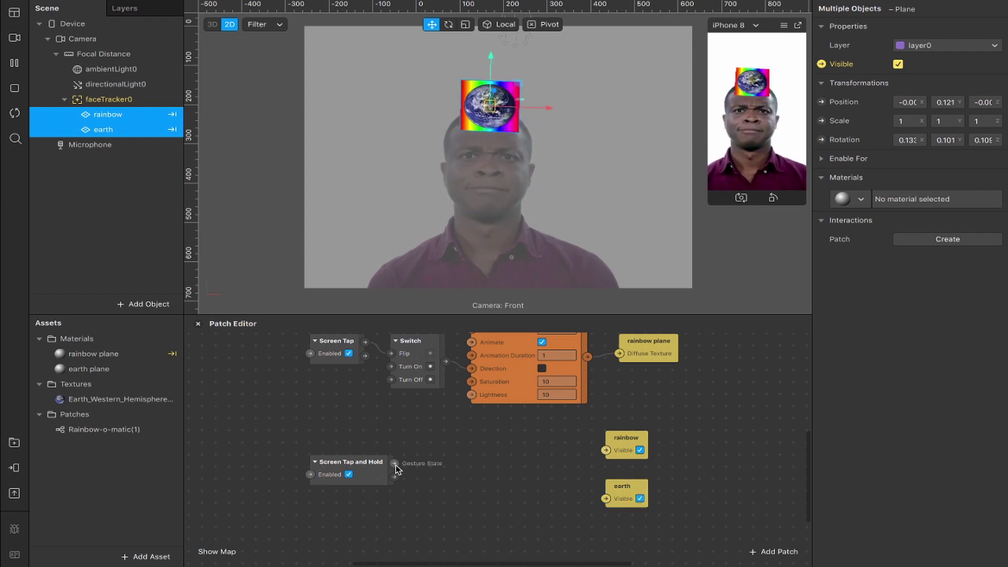
Add a Not patch fed by the Gesture State output of Screen Tap and Hold
{"action": "left_click_drag", "start_coordinate": [394, 462], "coordinate": [426, 461]}
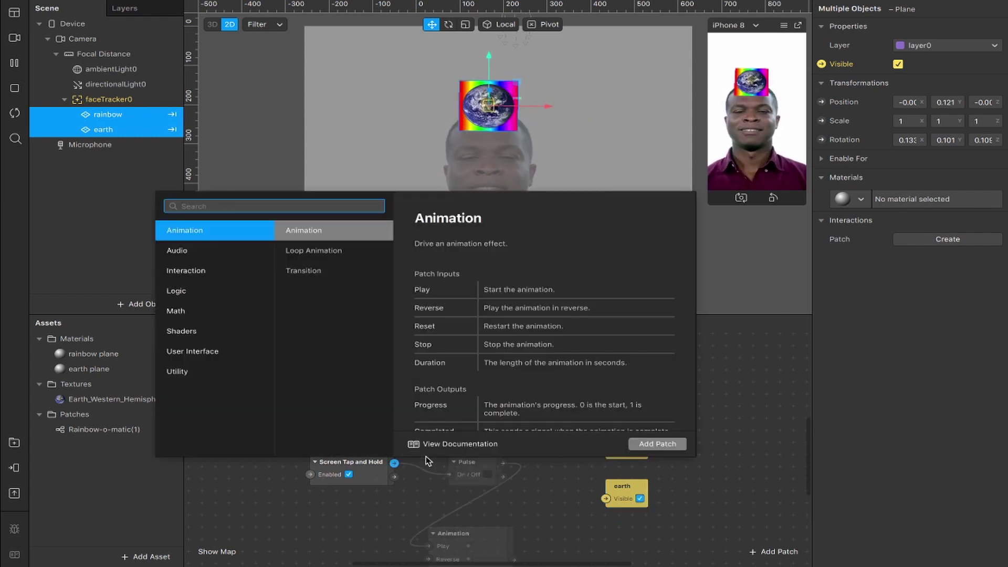
{"action": "type", "text": "not"}
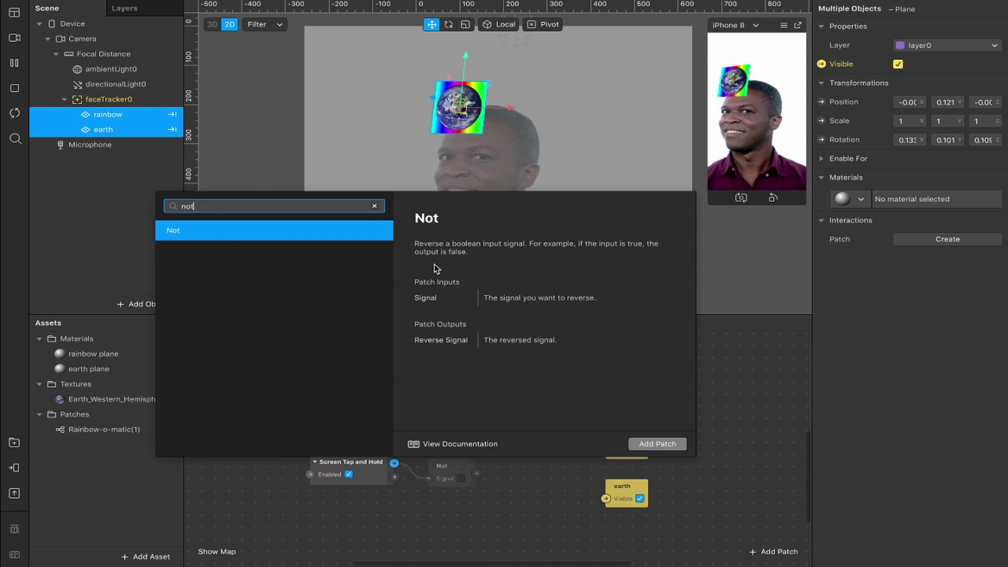
{"action": "key", "text": "Return"}
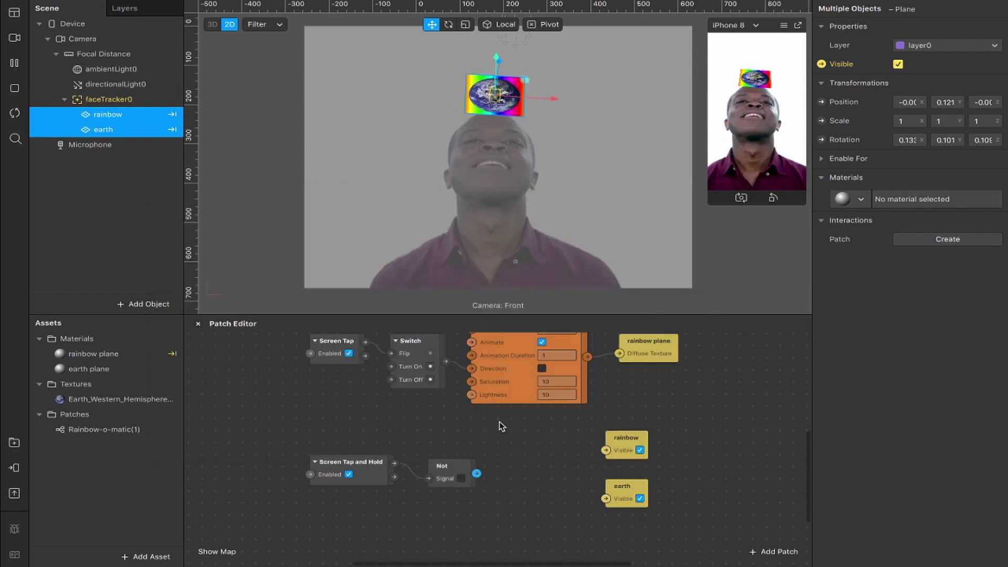
{"action": "scroll", "coordinate": [459, 370], "scroll_direction": "up", "scroll_amount": 1}
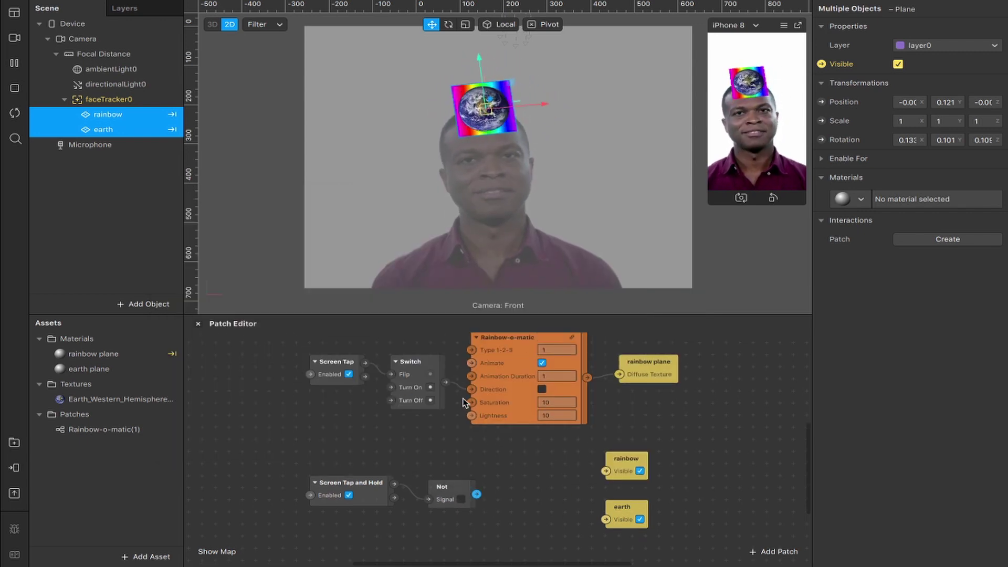
{"action": "left_click", "coordinate": [542, 394]}
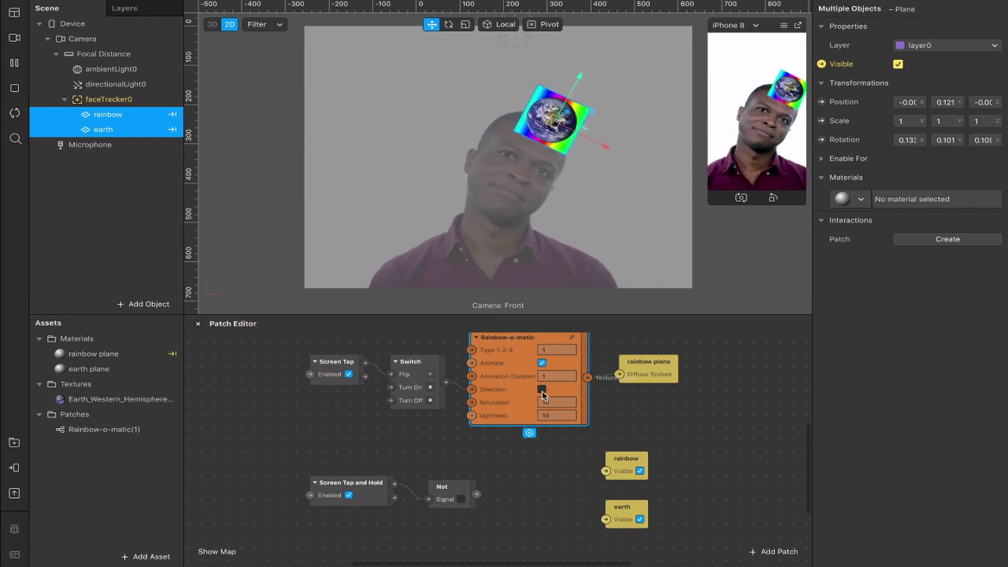
{"action": "left_click", "coordinate": [449, 496]}
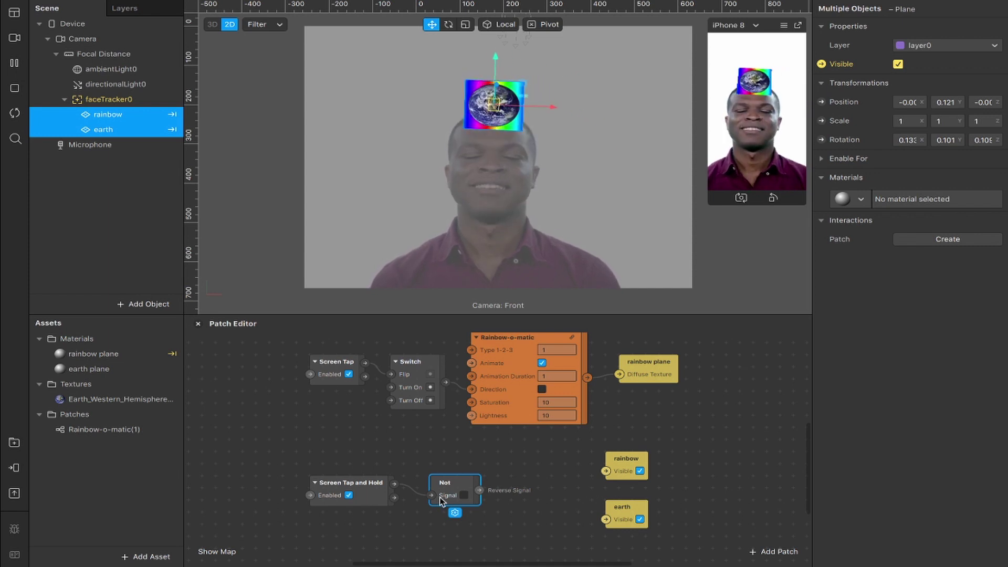
{"action": "left_click", "coordinate": [482, 491]}
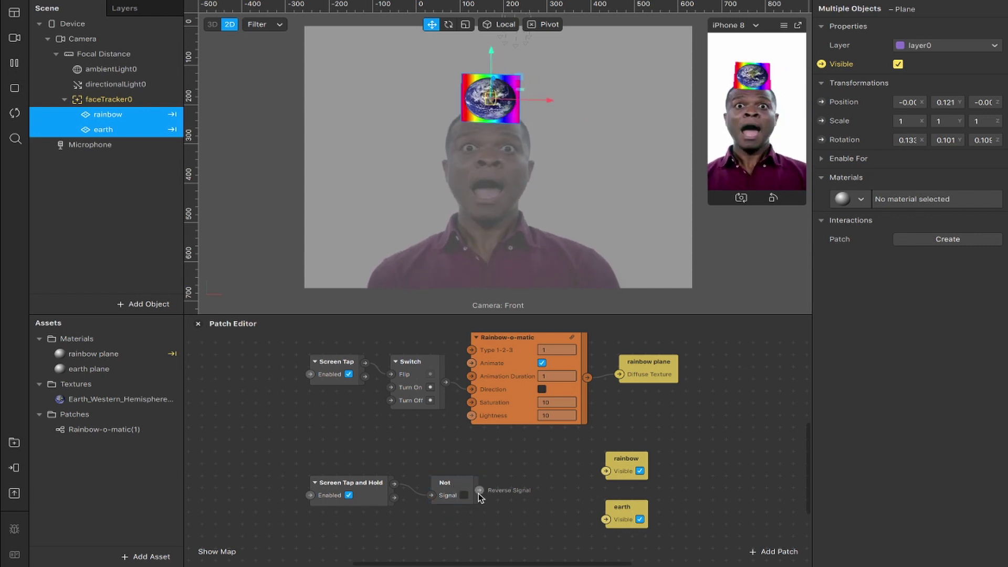
Connect Not to the rainbow's Visible input and Gesture State directly to the earth's Visible input, moving Not clear of the wires
{"action": "left_click_drag", "start_coordinate": [479, 490], "coordinate": [606, 471]}
{"action": "left_click_drag", "start_coordinate": [396, 484], "coordinate": [606, 519]}
{"action": "left_click_drag", "start_coordinate": [464, 479], "coordinate": [492, 450]}
{"action": "left_click", "coordinate": [388, 479]}
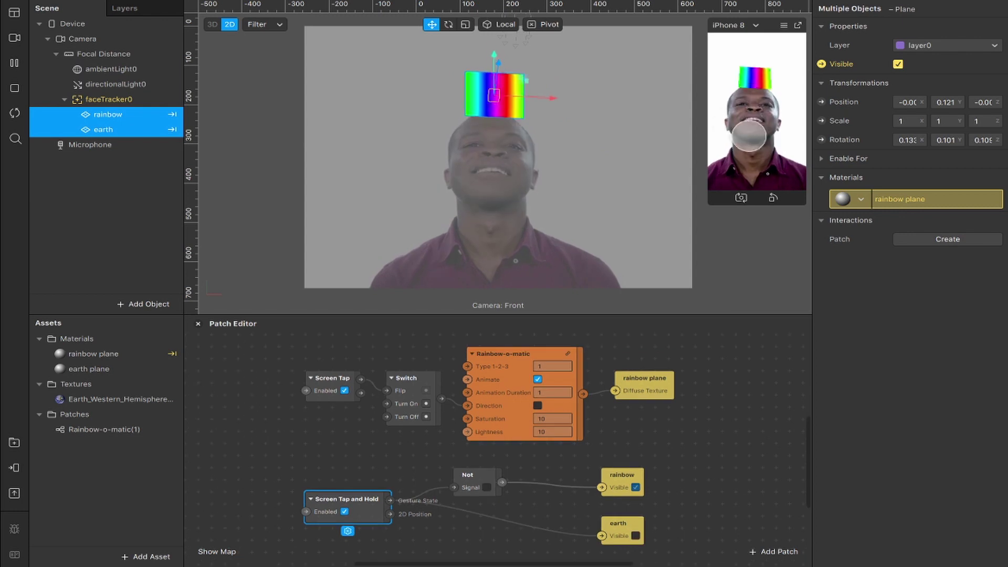
Test a screen tap and a tap-and-hold in the phone preview to check the rainbow direction and the plane swap
{"action": "left_click", "coordinate": [757, 147]}
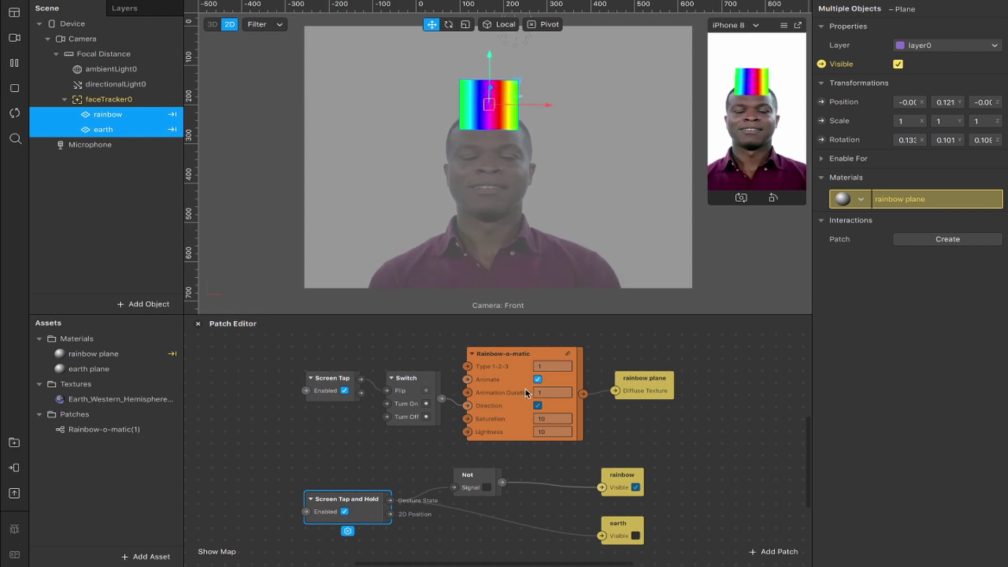
{"action": "left_click_drag", "start_coordinate": [763, 150], "coordinate": [768, 138]}
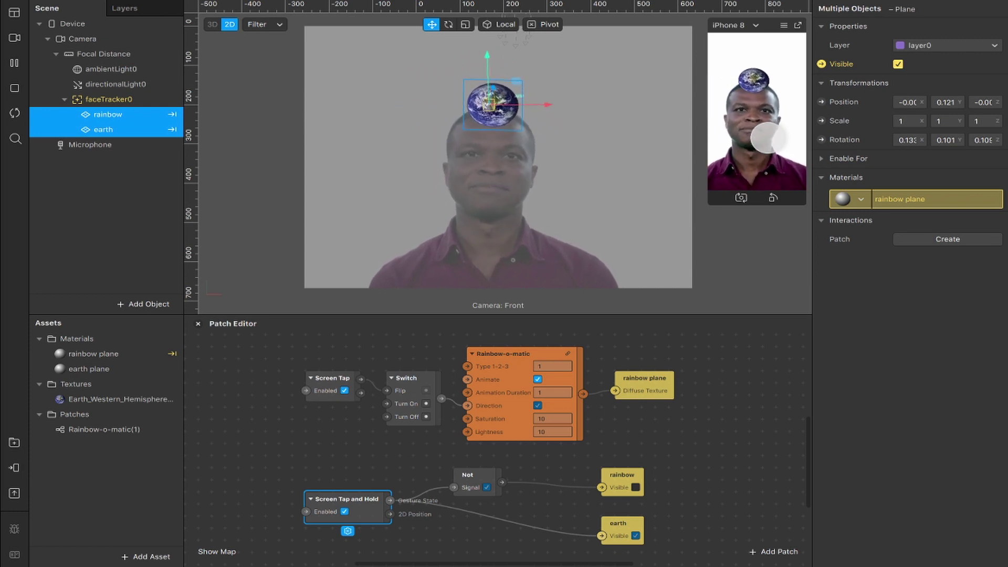
{"action": "left_click_drag", "start_coordinate": [767, 137], "coordinate": [768, 137]}
Add a Loop Animation patch driven by the Screen Tap and Hold gesture, followed by a connected Transition patch
{"action": "scroll", "coordinate": [719, 405], "scroll_direction": "down", "scroll_amount": 3}
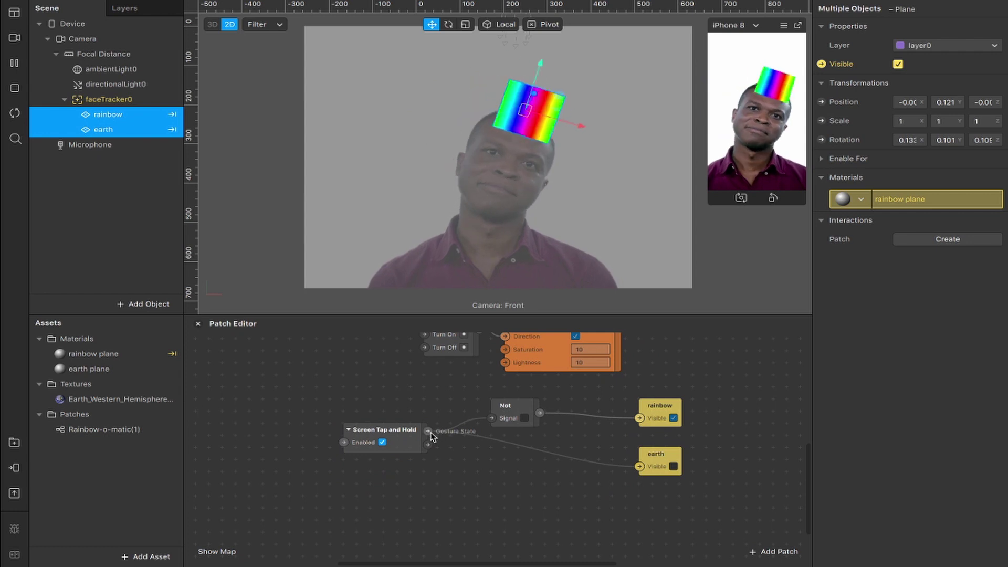
{"action": "right_click", "coordinate": [480, 497]}
{"action": "type", "text": "loop"}
{"action": "key", "text": "Return"}
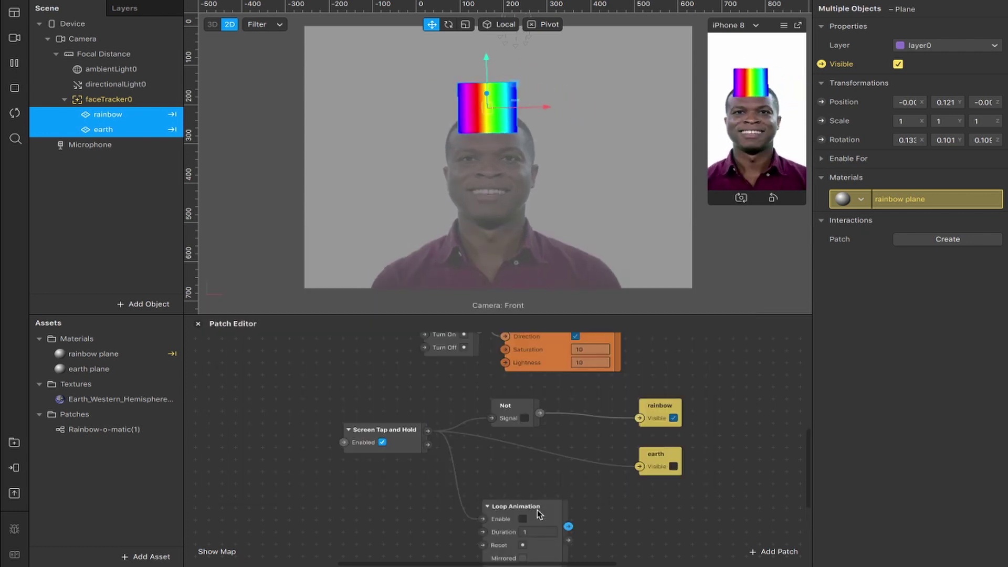
{"action": "right_click", "coordinate": [561, 489]}
{"action": "type", "text": "trans"}
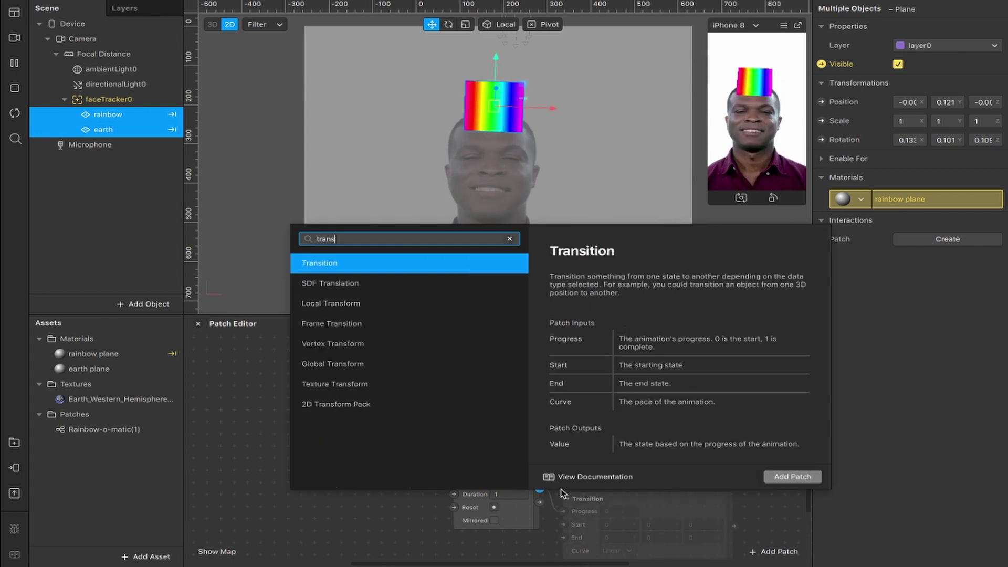
{"action": "key", "text": "Return"}
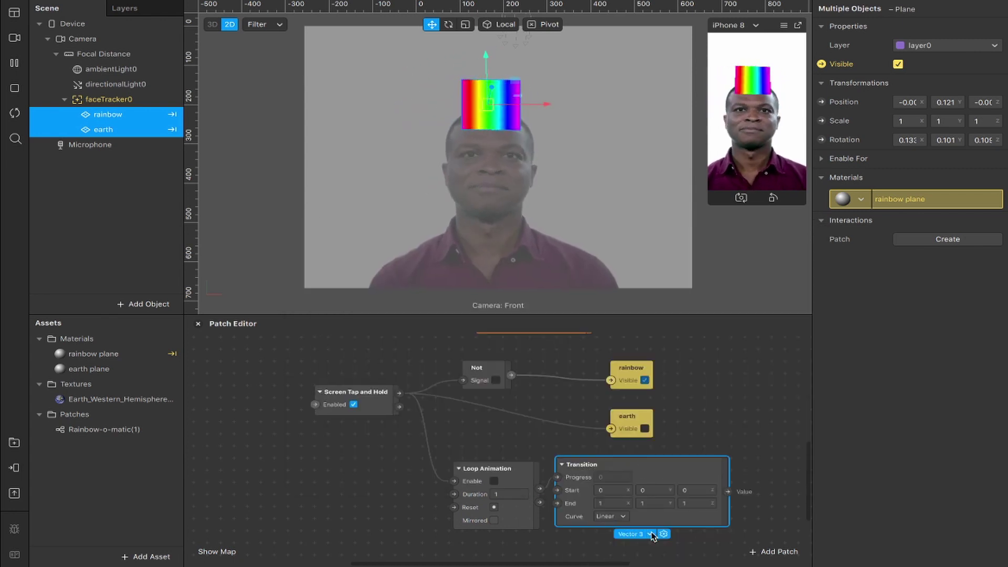
Create a 3D Scale patch for the earth plane and place it after the Transition patch
{"action": "left_click", "coordinate": [106, 133]}
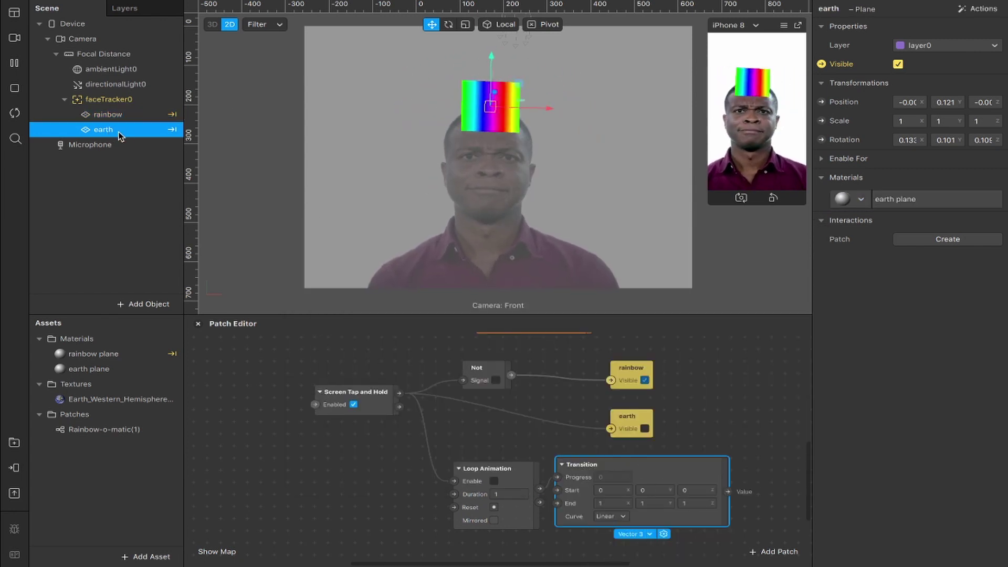
{"action": "left_click", "coordinate": [821, 121]}
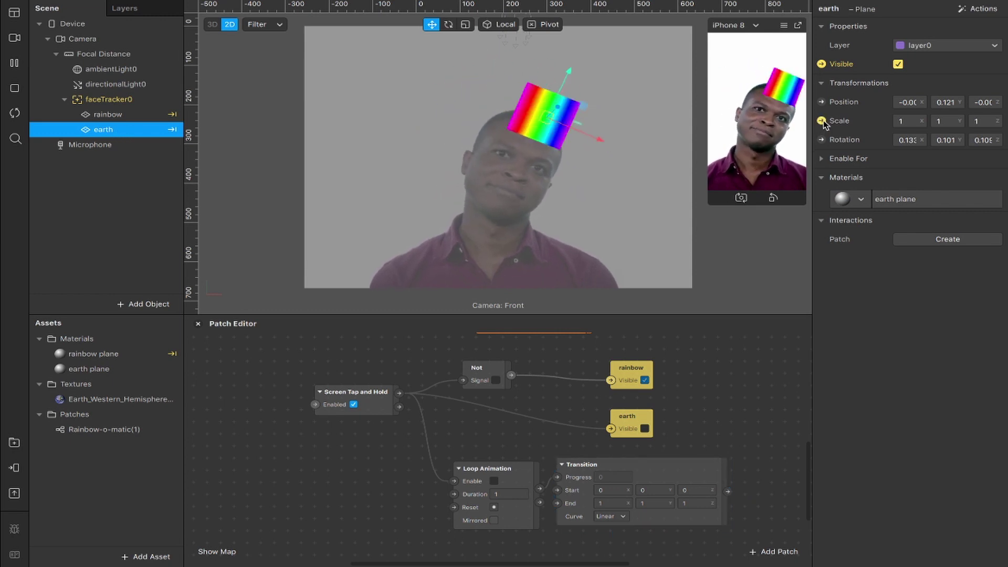
{"action": "left_click", "coordinate": [821, 121]}
{"action": "scroll", "coordinate": [583, 456], "scroll_direction": "down", "scroll_amount": 2}
{"action": "scroll", "coordinate": [583, 456], "scroll_direction": "right", "scroll_amount": 2}
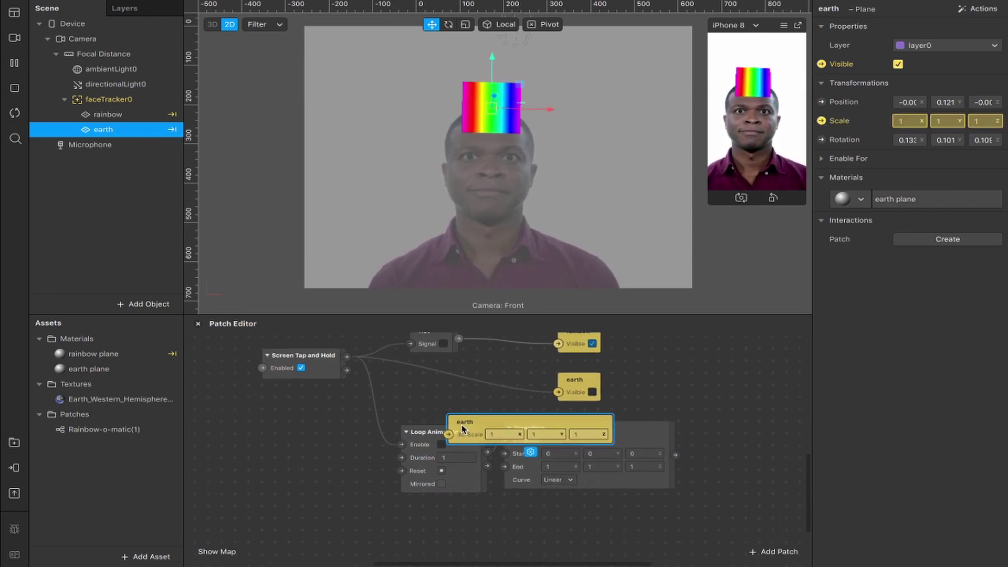
{"action": "left_click_drag", "start_coordinate": [463, 428], "coordinate": [698, 441]}
{"action": "scroll", "coordinate": [445, 458], "scroll_direction": "right", "scroll_amount": 6}
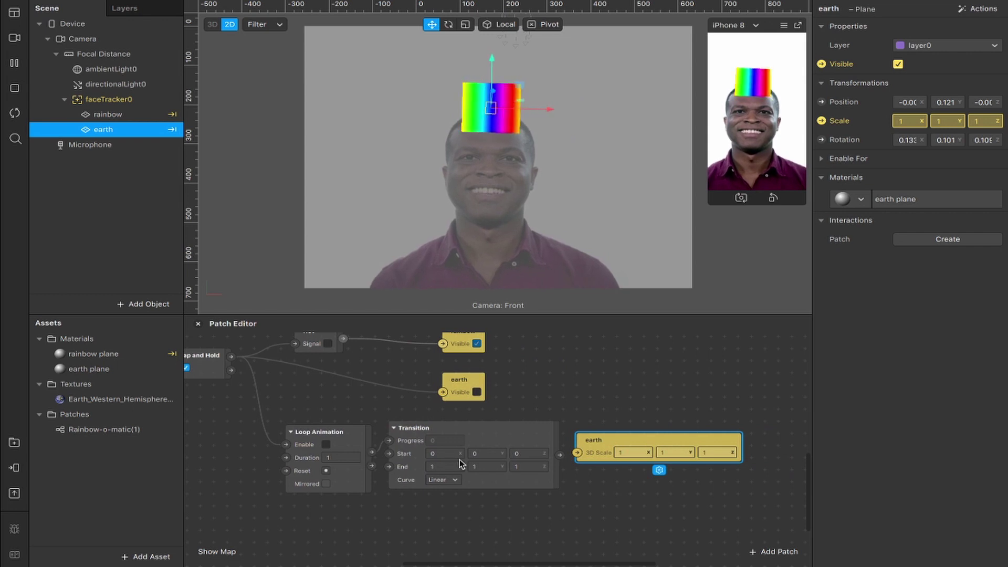
Set the Transition patch's Start values to 1 on all three axes
{"action": "left_click", "coordinate": [445, 458]}
{"action": "left_click", "coordinate": [445, 456]}
{"action": "key", "text": "Tab"}
{"action": "key", "text": "Tab"}
Set the Transition's End values to 1.5 on all three axes and connect its Value output to the earth's 3D Scale
{"action": "left_click", "coordinate": [441, 467]}
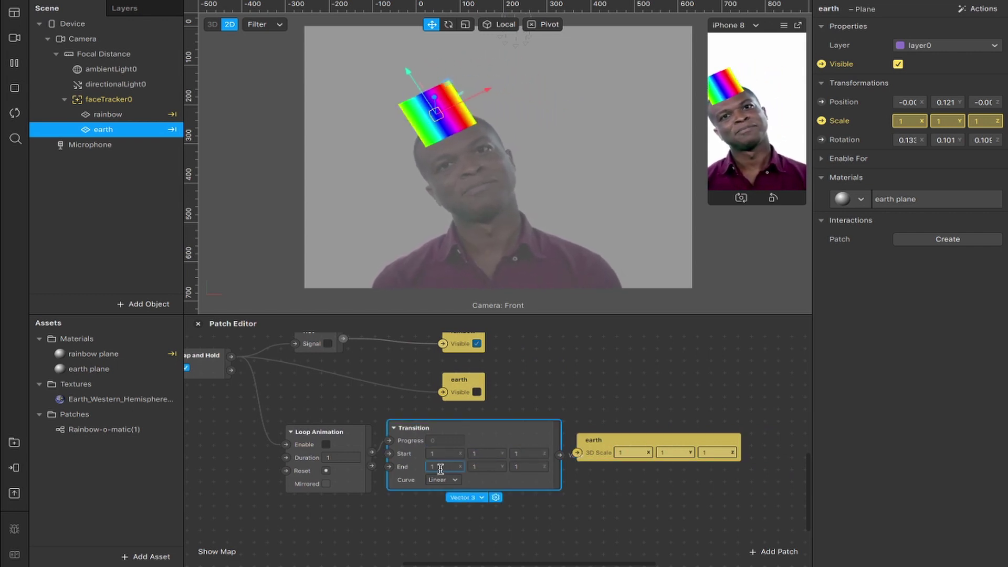
{"action": "type", "text": "1.6"}
{"action": "left_click", "coordinate": [486, 467]}
{"action": "type", "text": "1.5"}
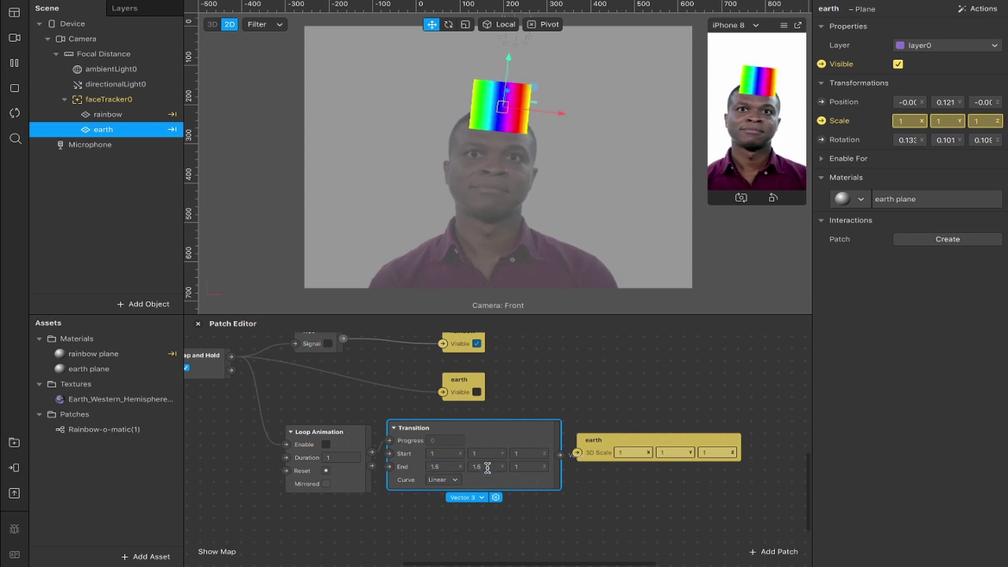
{"action": "left_click", "coordinate": [531, 467]}
{"action": "type", "text": "1.5"}
{"action": "left_click_drag", "start_coordinate": [560, 455], "coordinate": [577, 452]}
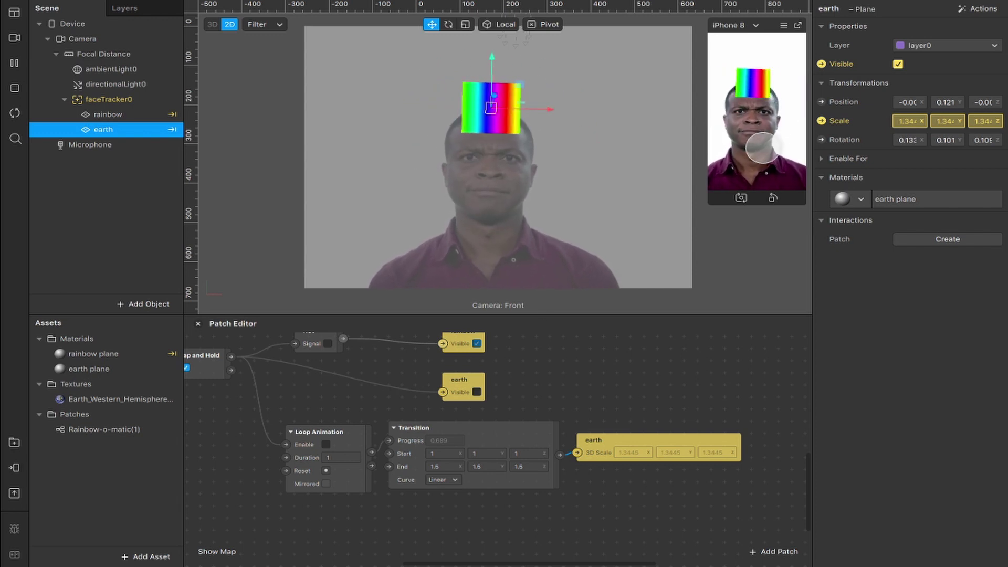
Set the Loop Animation patch's Duration to 2.5, enable Mirrored, and test tap-and-hold in the preview
{"action": "scroll", "coordinate": [489, 342], "scroll_direction": "up", "scroll_amount": 5}
{"action": "scroll", "coordinate": [489, 342], "scroll_direction": "left", "scroll_amount": 5}
{"action": "scroll", "coordinate": [756, 376], "scroll_direction": "down", "scroll_amount": 3}
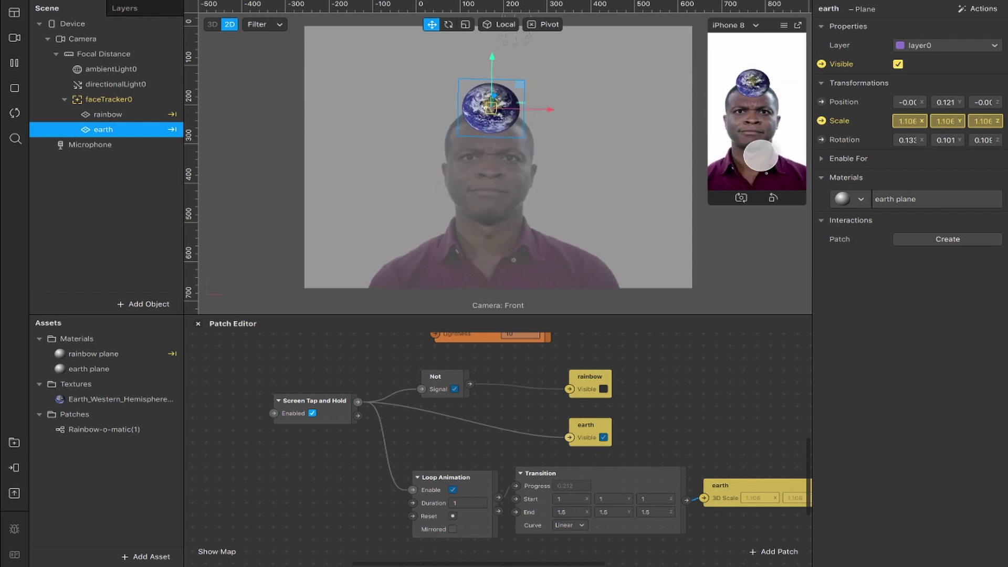
{"action": "left_click", "coordinate": [468, 503]}
{"action": "key", "text": "BackSpace"}
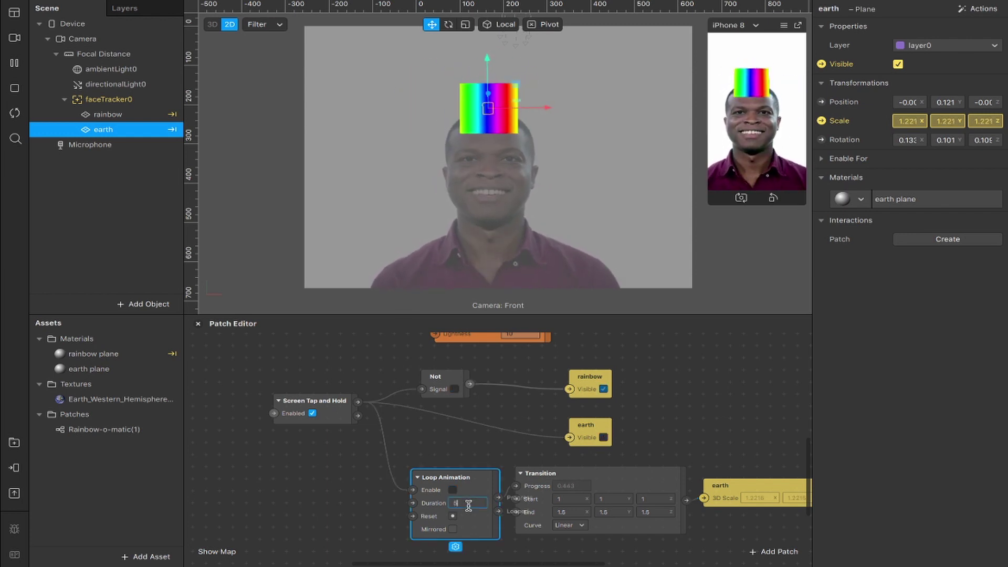
{"action": "type", "text": "5"}
{"action": "left_click", "coordinate": [453, 529]}
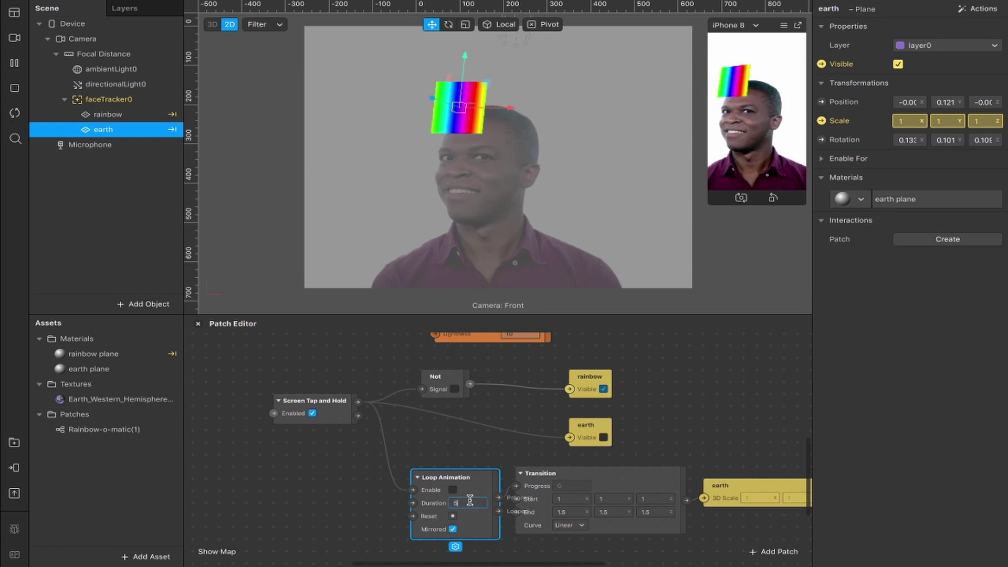
{"action": "left_click", "coordinate": [469, 502]}
{"action": "type", "text": "2.5"}
{"action": "key", "text": "Return"}
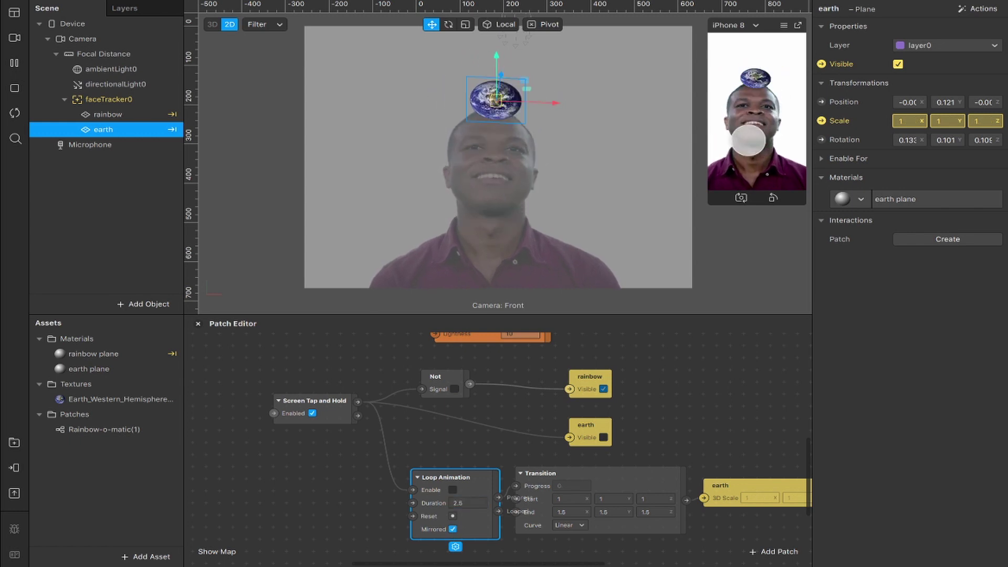
{"action": "left_click", "coordinate": [748, 140]}
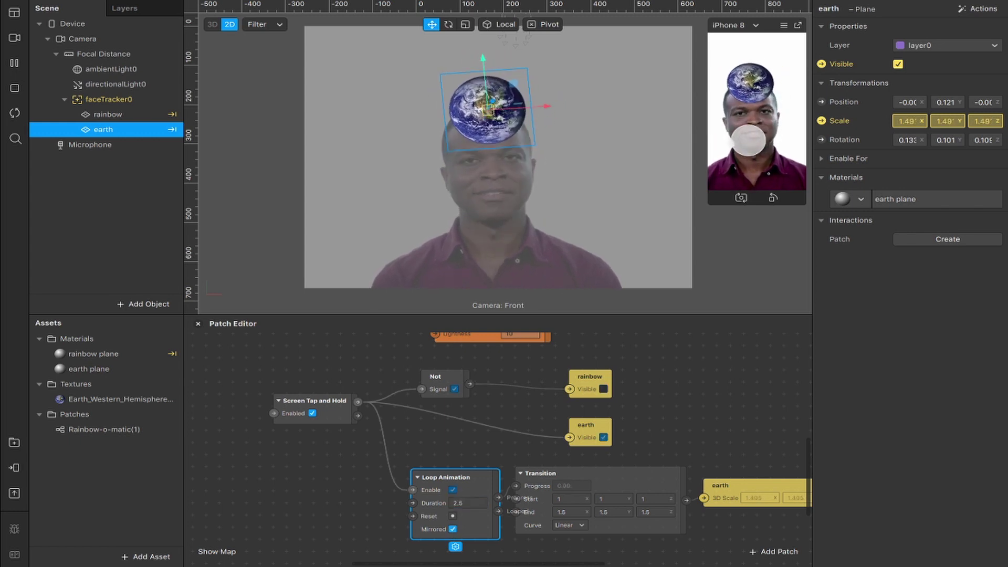
Create a 3D Rotation patch for the earth plane and place it below the earth's 3D Scale patch
{"action": "scroll", "coordinate": [743, 345], "scroll_direction": "down", "scroll_amount": 1}
{"action": "scroll", "coordinate": [743, 345], "scroll_direction": "down", "scroll_amount": 1}
{"action": "left_click", "coordinate": [822, 140]}
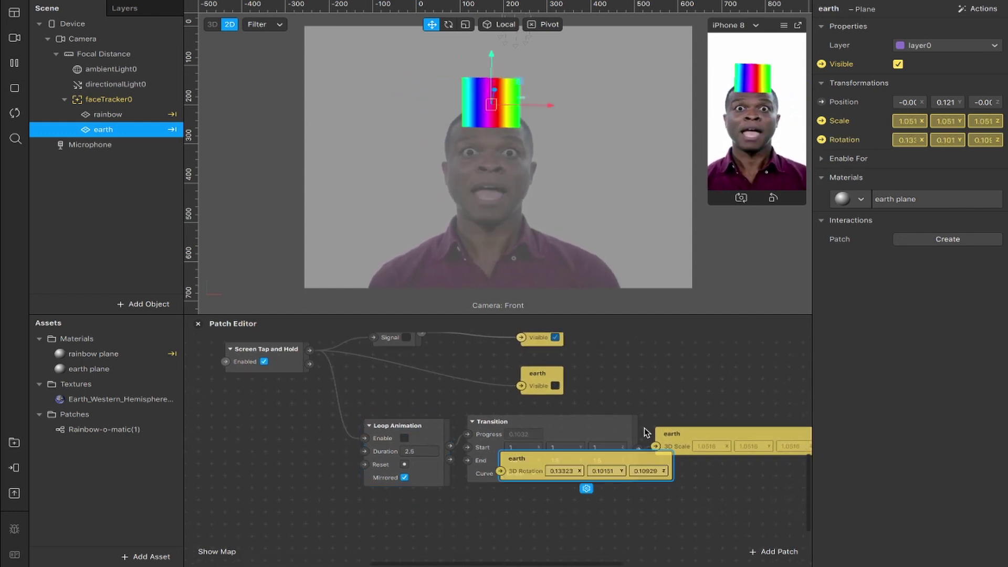
{"action": "left_click_drag", "start_coordinate": [575, 460], "coordinate": [697, 486]}
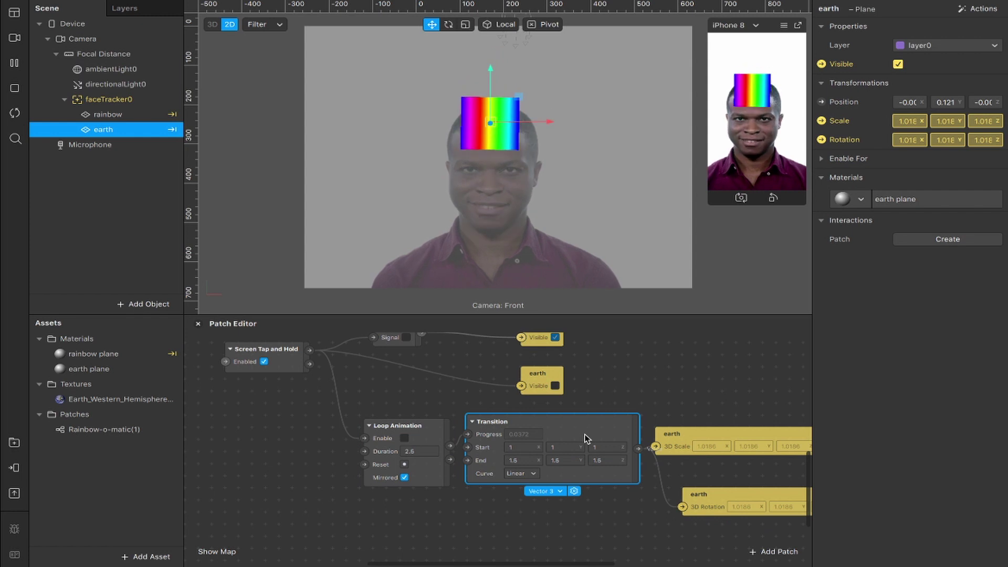
Duplicate the Transition patch below the original and set the copy's Start values to 0, 0 and 360
{"action": "key", "text": "super+v"}
{"action": "left_click_drag", "start_coordinate": [594, 449], "coordinate": [566, 508]}
{"action": "left_click", "coordinate": [529, 536]}
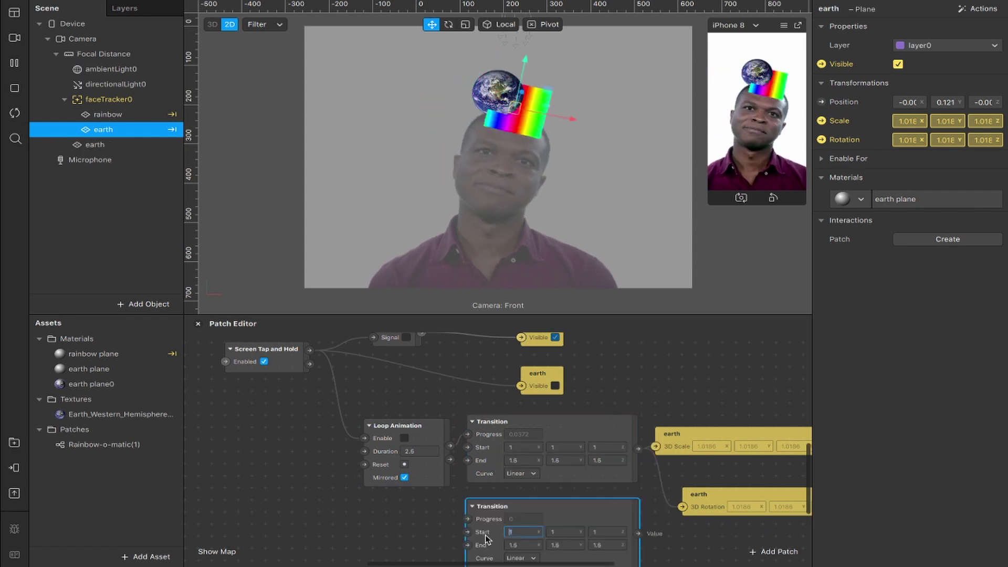
{"action": "type", "text": "0"}
{"action": "key", "text": "Tab"}
{"action": "type", "text": "0"}
{"action": "key", "text": "Tab"}
{"action": "type", "text": "360"}
{"action": "key", "text": "Return"}
{"action": "scroll", "coordinate": [604, 477], "scroll_direction": "down", "scroll_amount": 2}
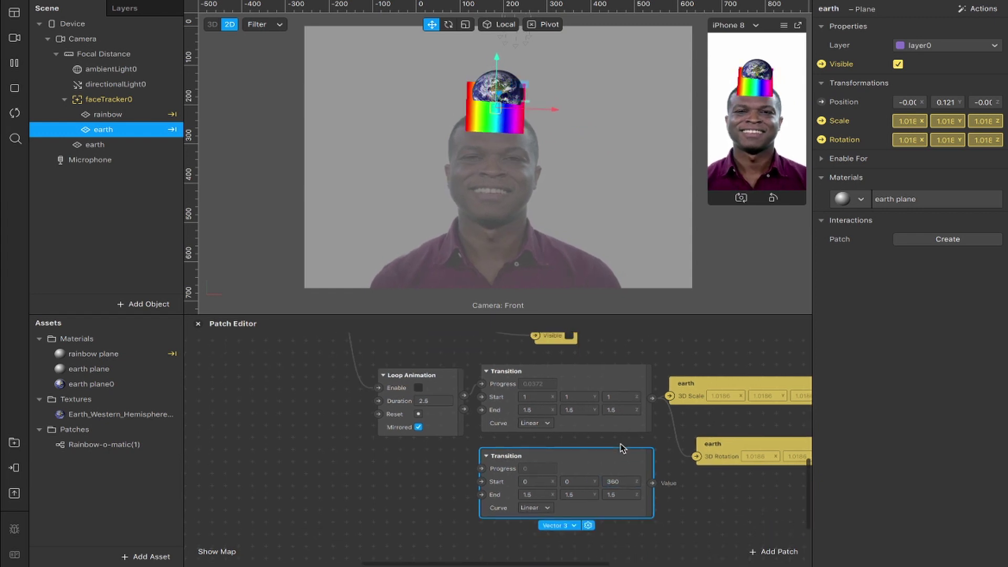
Set the second Transition patch's End values to 0 on all three axes
{"action": "left_click", "coordinate": [536, 493]}
{"action": "type", "text": "0"}
{"action": "key", "text": "Tab"}
{"action": "type", "text": "0"}
{"action": "key", "text": "Tab"}
{"action": "left_click_drag", "start_coordinate": [626, 495], "coordinate": [566, 495]}
{"action": "type", "text": "0"}
{"action": "key", "text": "Return"}
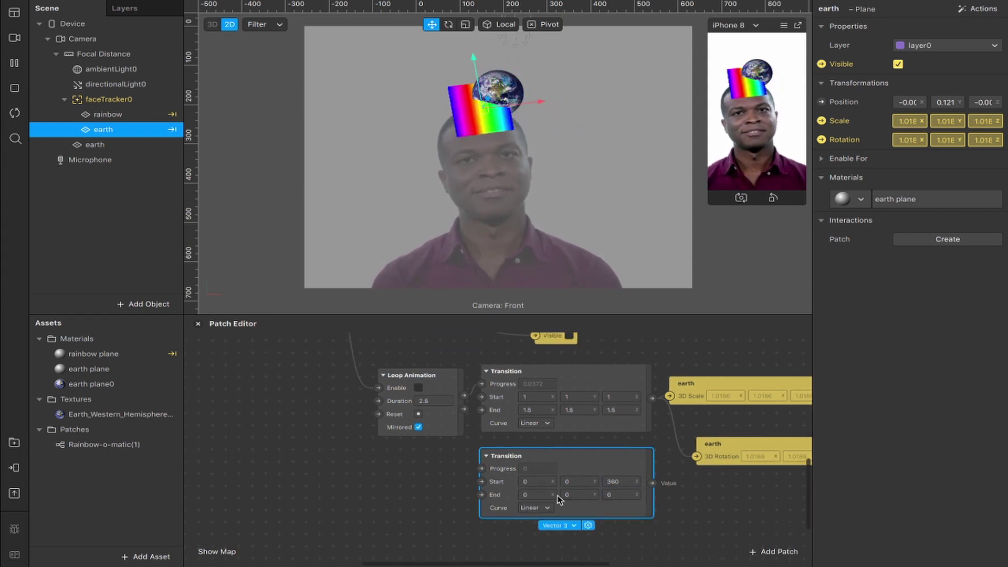
Connect the Loop Animation's Progress to the second Transition and its Value to the earth's 3D Rotation, and tidy the patch layout
{"action": "left_click_drag", "start_coordinate": [660, 483], "coordinate": [696, 456]}
{"action": "left_click_drag", "start_coordinate": [465, 403], "coordinate": [481, 468]}
{"action": "scroll", "coordinate": [448, 432], "scroll_direction": "down", "scroll_amount": 3}
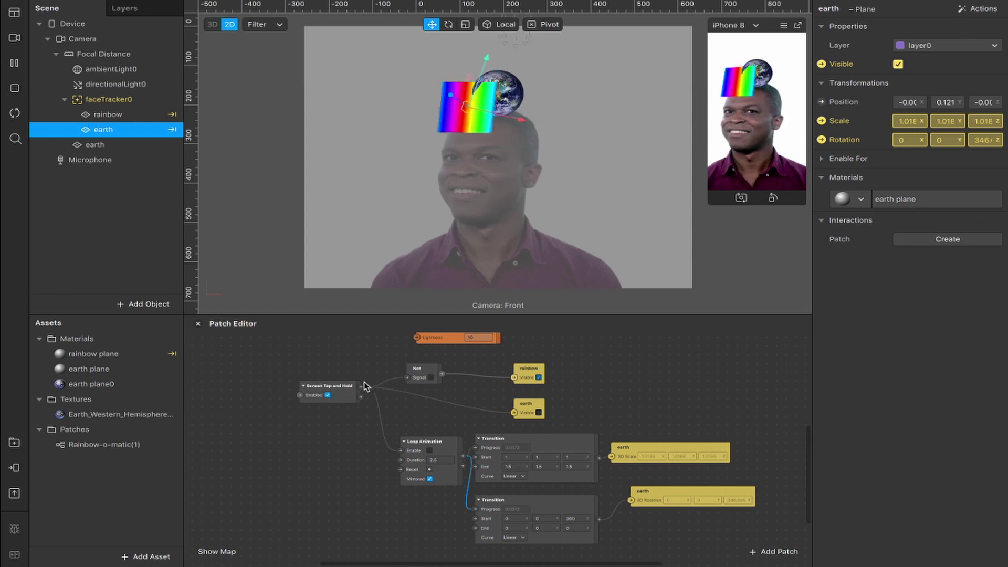
{"action": "left_click_drag", "start_coordinate": [422, 441], "coordinate": [389, 438]}
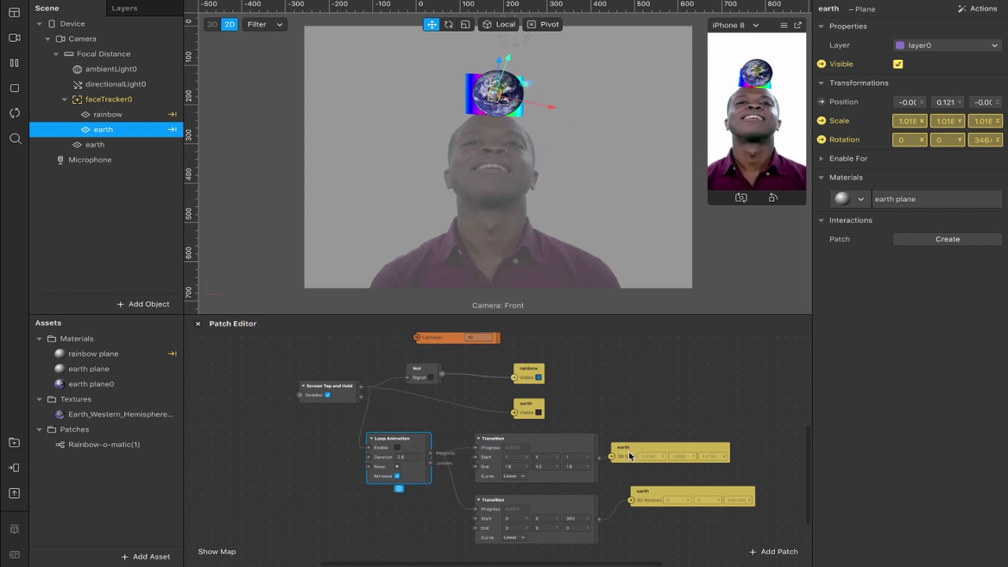
{"action": "left_click_drag", "start_coordinate": [630, 456], "coordinate": [649, 456]}
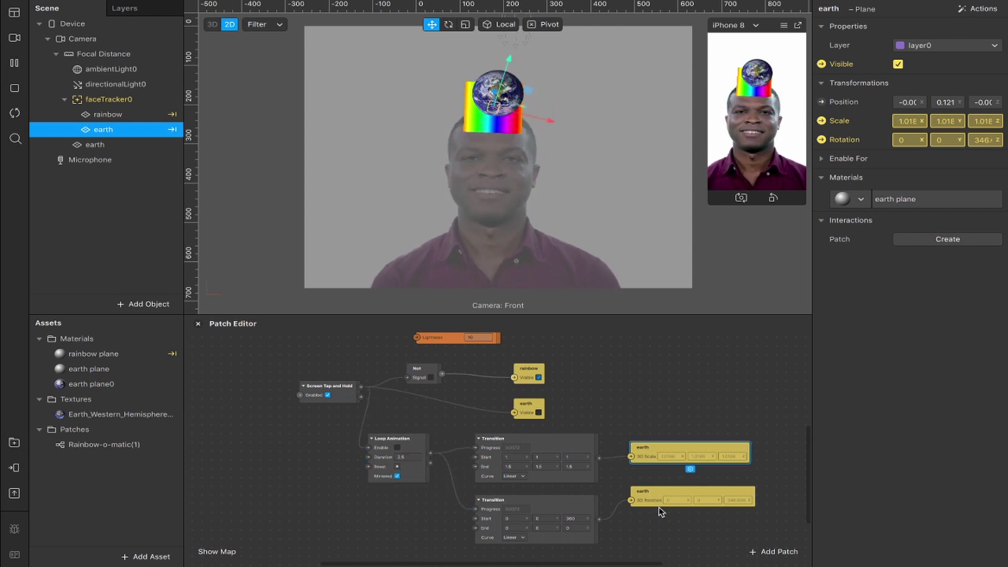
Delete the duplicate earth plane that sits outside faceTracker0 in the scene
{"action": "left_click", "coordinate": [115, 142]}
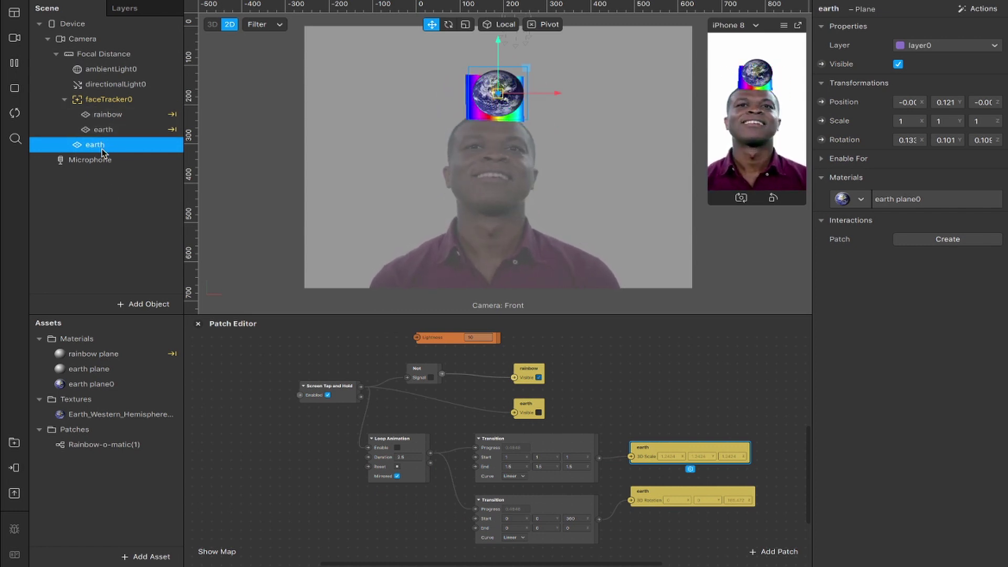
{"action": "key", "text": "Delete"}
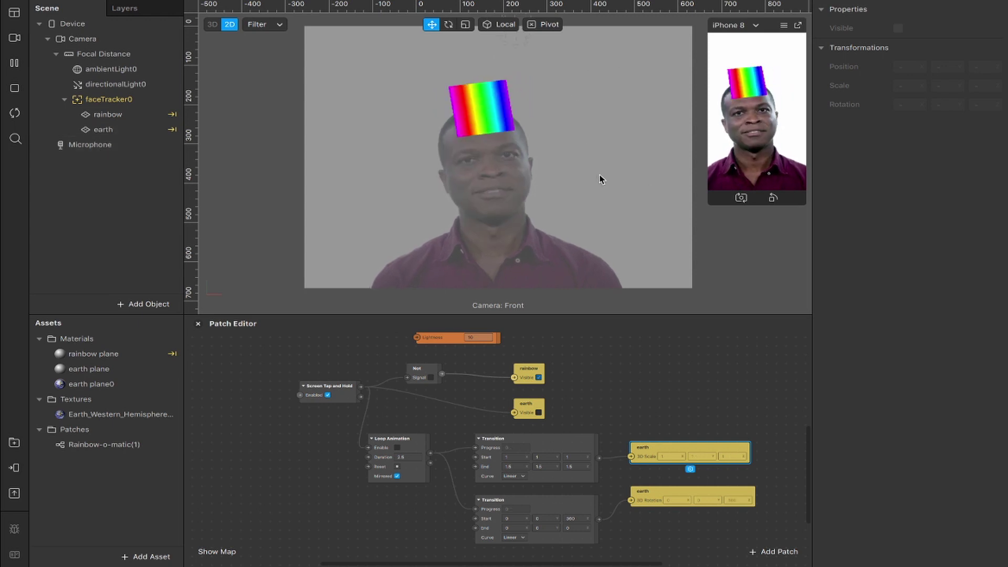
{"action": "left_click", "coordinate": [15, 529]}
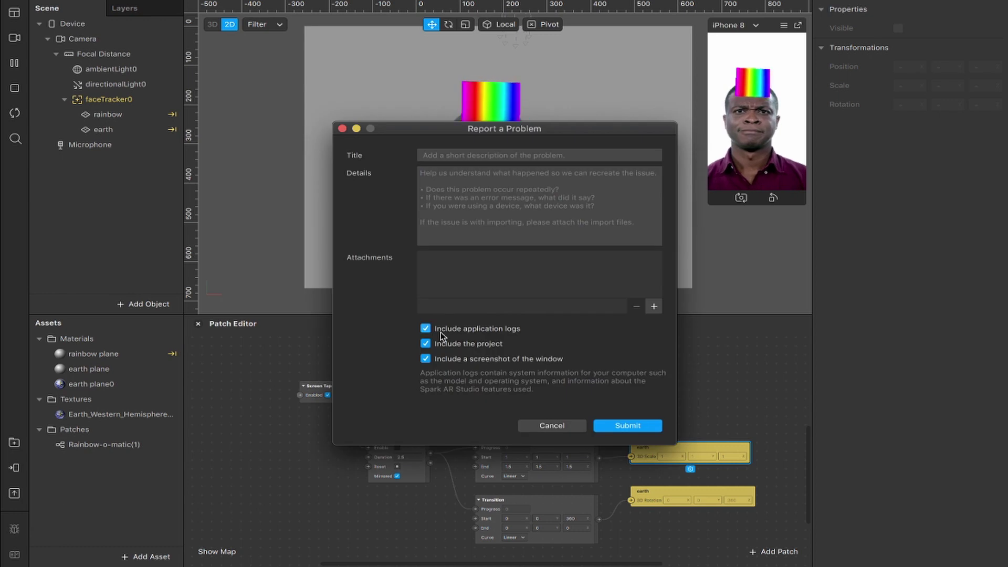
{"action": "left_click", "coordinate": [499, 209]}
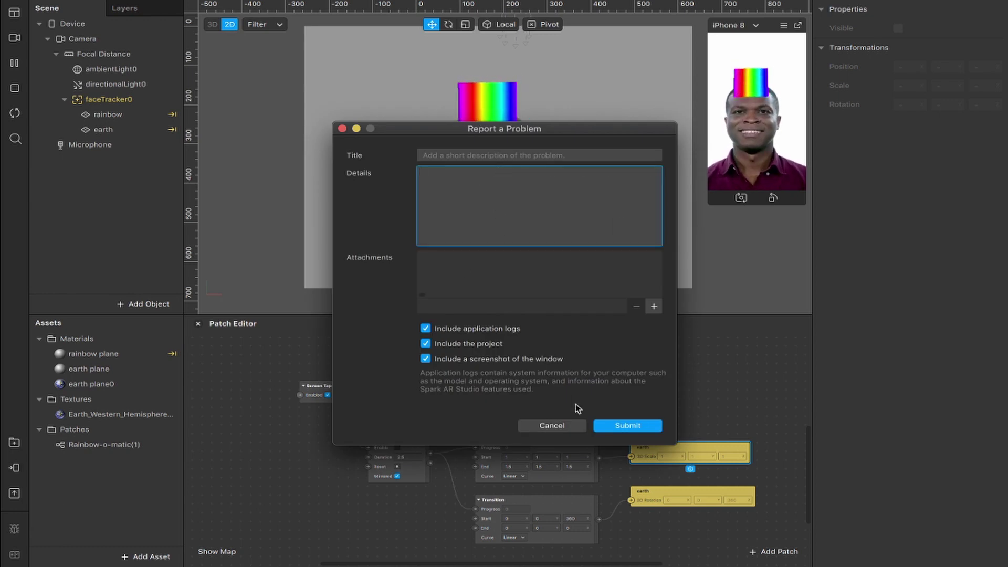
{"action": "left_click", "coordinate": [562, 429]}
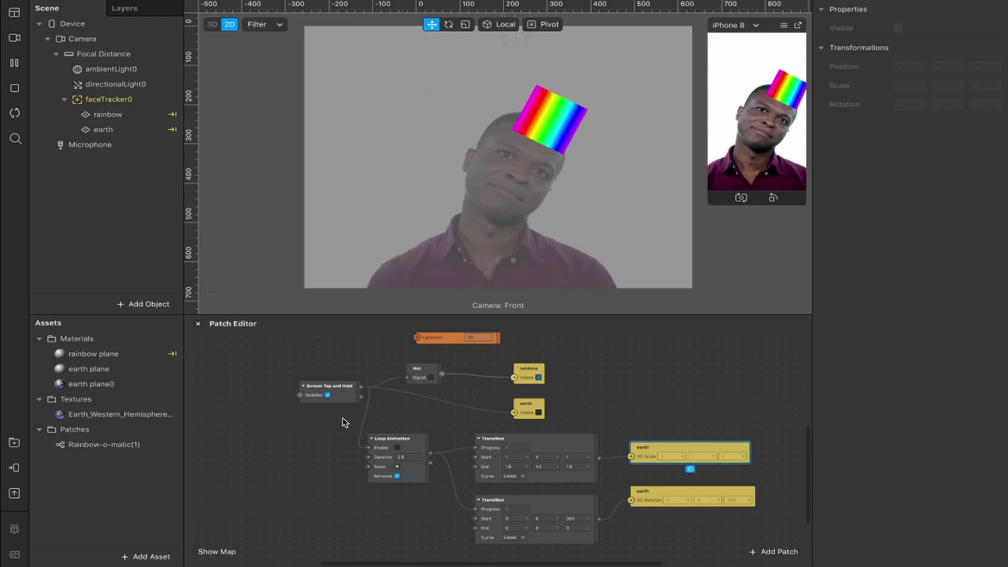
Delete the unused earth plane0 material and test tap-and-hold in the device preview
{"action": "left_click", "coordinate": [84, 386]}
{"action": "key", "text": "Delete"}
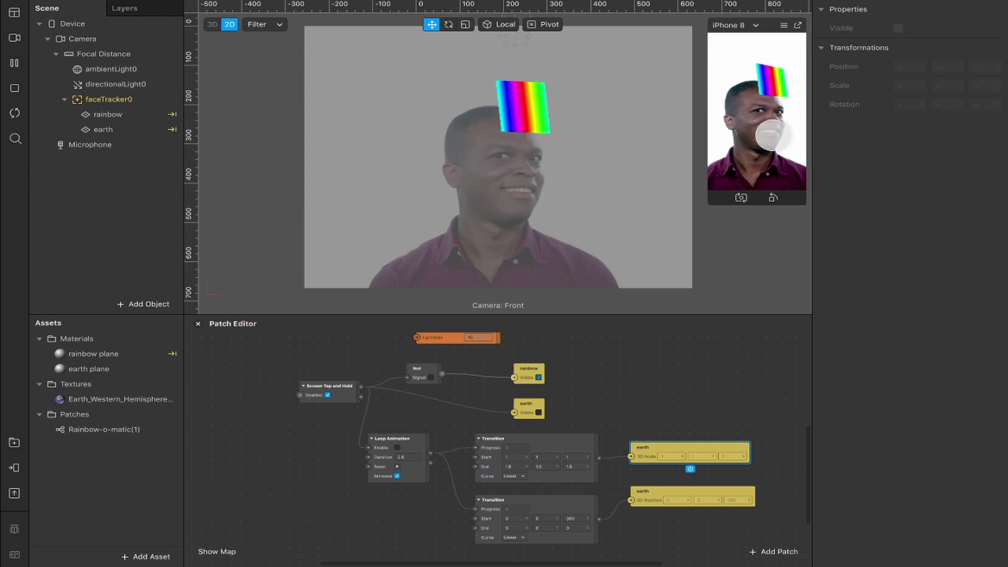
{"action": "left_click", "coordinate": [770, 135]}
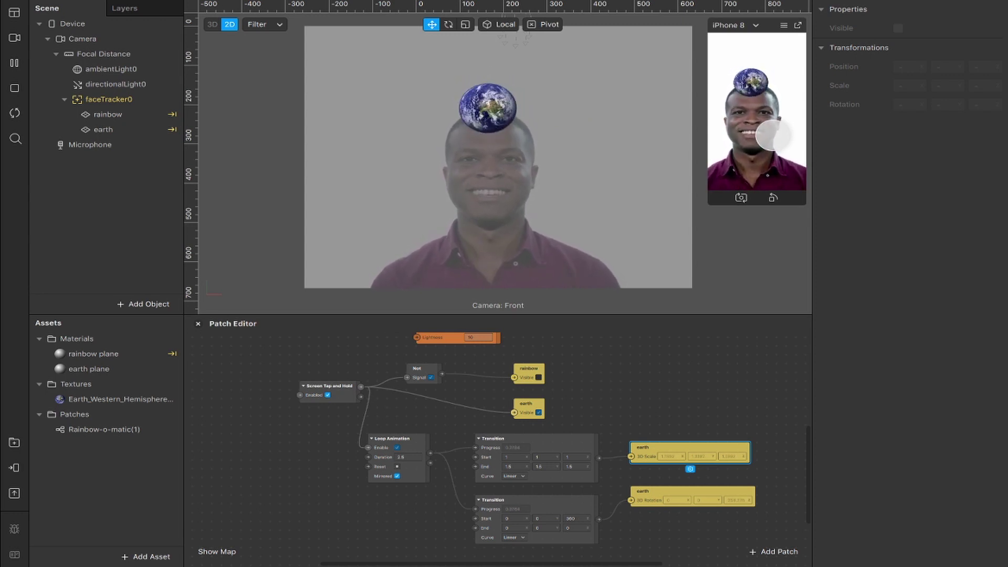
Enlarge the Patch Editor so the whole patch graph fits in it
{"action": "left_click_drag", "start_coordinate": [645, 315], "coordinate": [656, 231]}
{"action": "scroll", "coordinate": [622, 279], "scroll_direction": "up", "scroll_amount": 3}
{"action": "scroll", "coordinate": [622, 279], "scroll_direction": "up", "scroll_amount": 1}
{"action": "scroll", "coordinate": [622, 279], "scroll_direction": "right", "scroll_amount": 1}
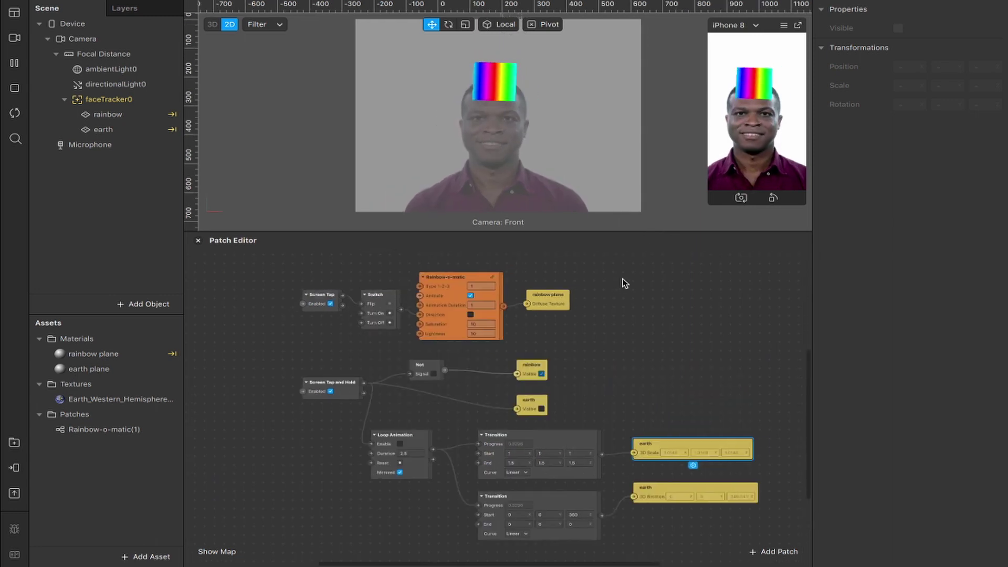
Switch the video source to FaceTime HD Camera and test the tap and tap-and-hold gestures in the device preview
{"action": "left_click", "coordinate": [14, 38]}
{"action": "left_click", "coordinate": [58, 62]}
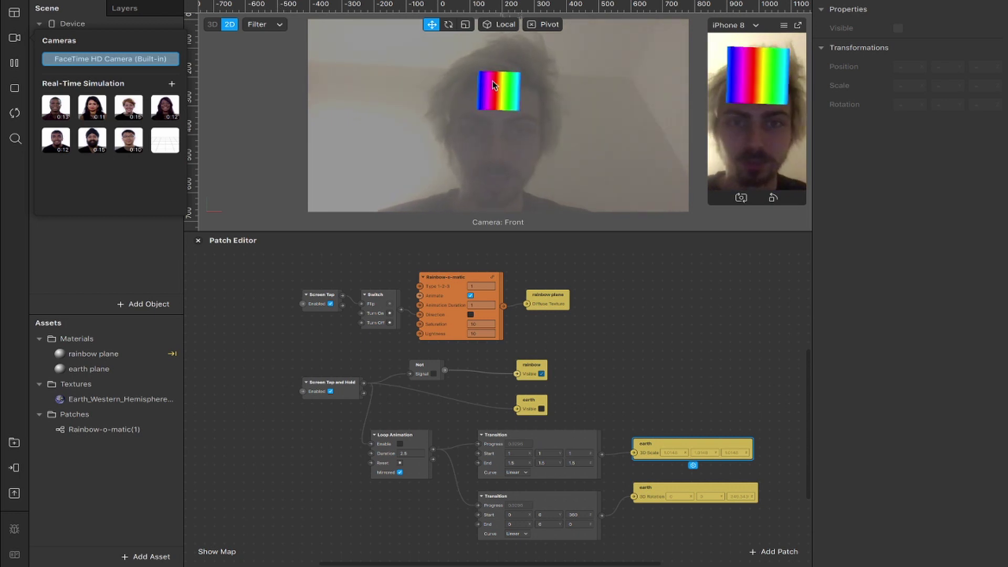
{"action": "left_click", "coordinate": [759, 122]}
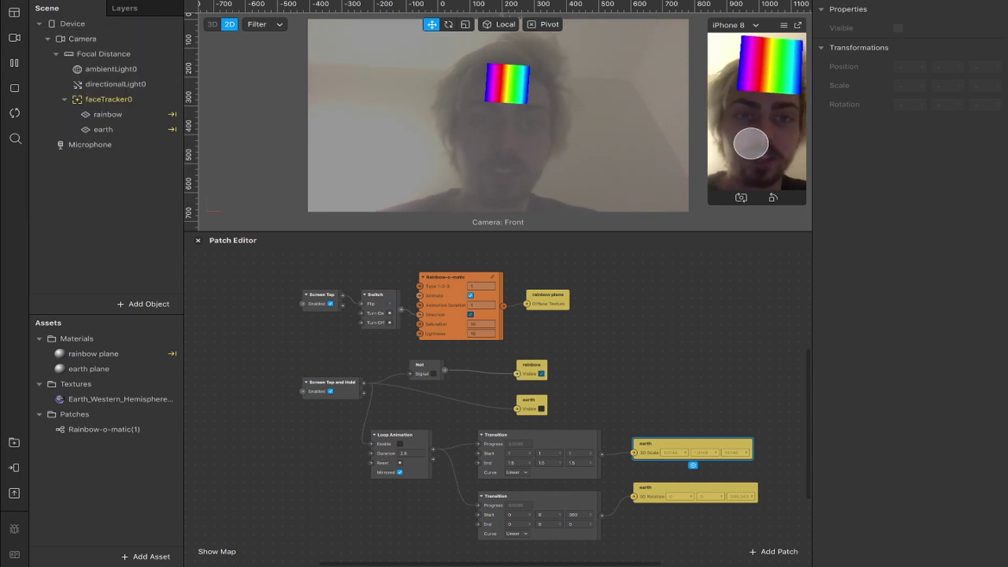
{"action": "left_click", "coordinate": [751, 143]}
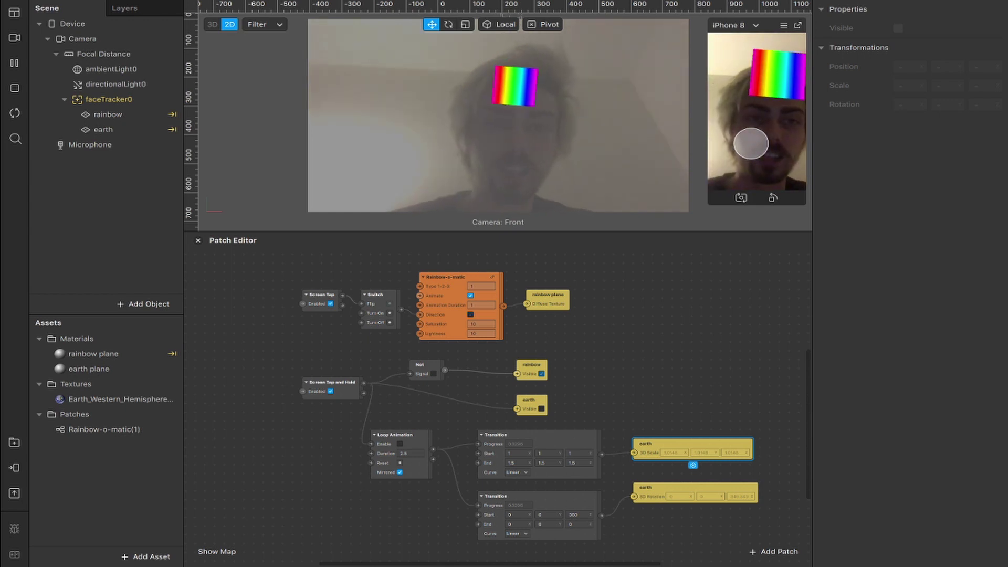
{"action": "left_click", "coordinate": [750, 143]}
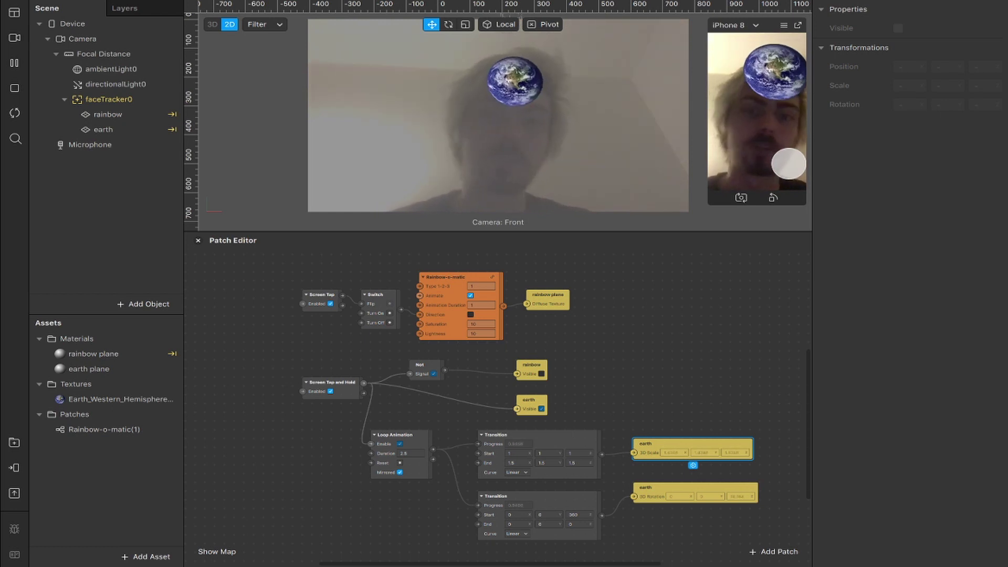
Search the patch library for "scree" and review the descriptions of the screen gesture patches, including Screen Rotate and Screen Pan
{"action": "left_click", "coordinate": [301, 332]}
{"action": "left_click", "coordinate": [316, 297]}
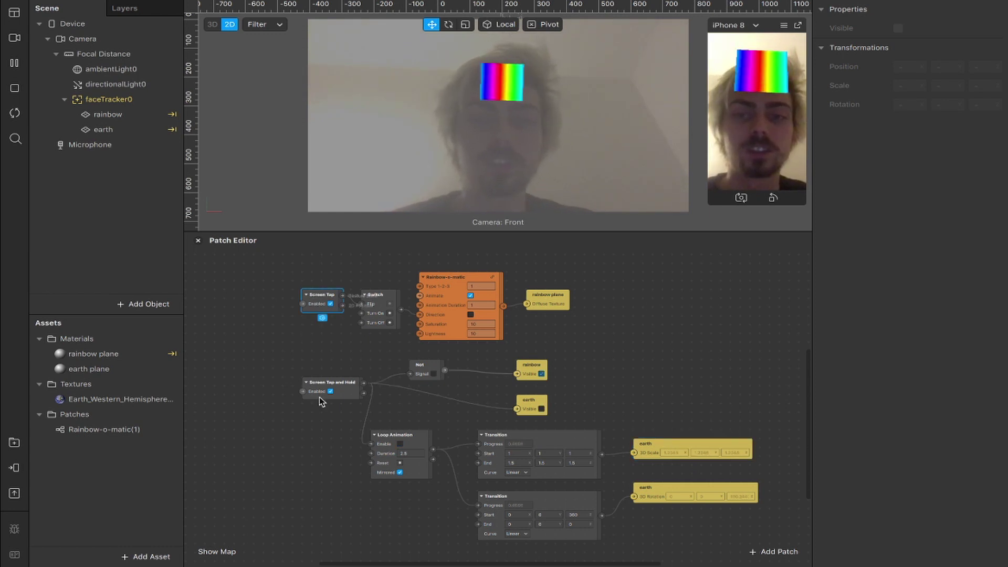
{"action": "double_click", "coordinate": [303, 353]}
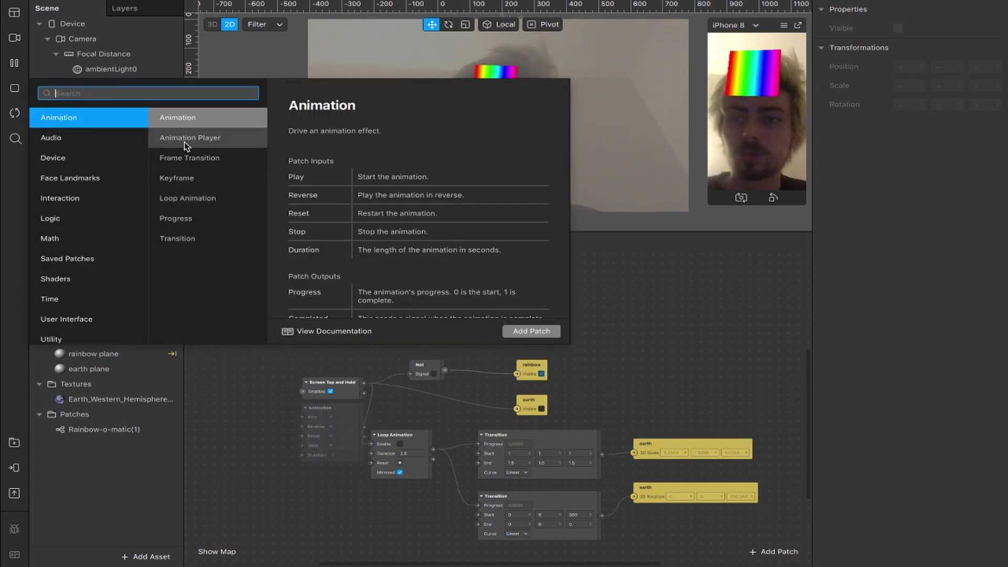
{"action": "type", "text": "scree"}
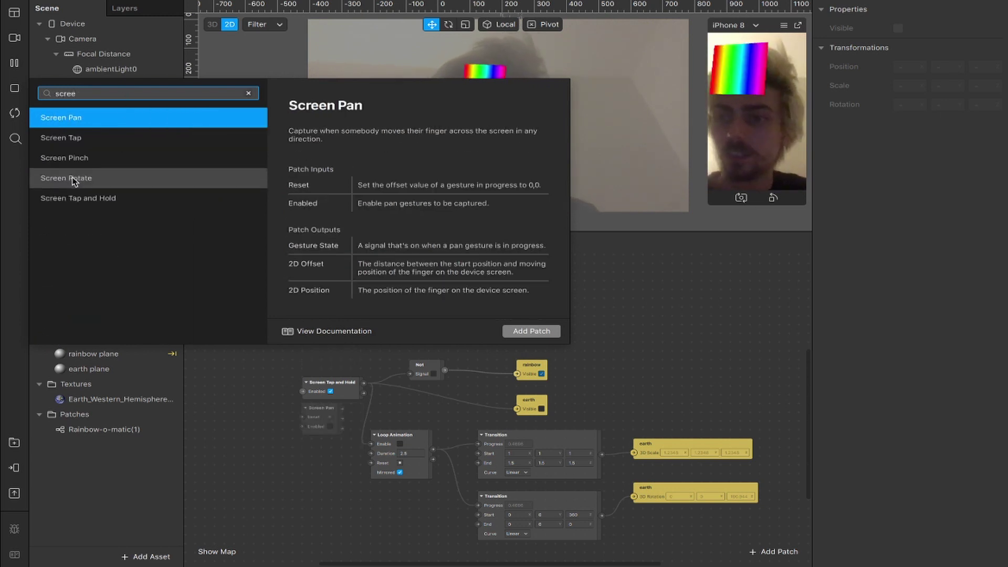
{"action": "left_click", "coordinate": [91, 163]}
{"action": "key", "text": "Down"}
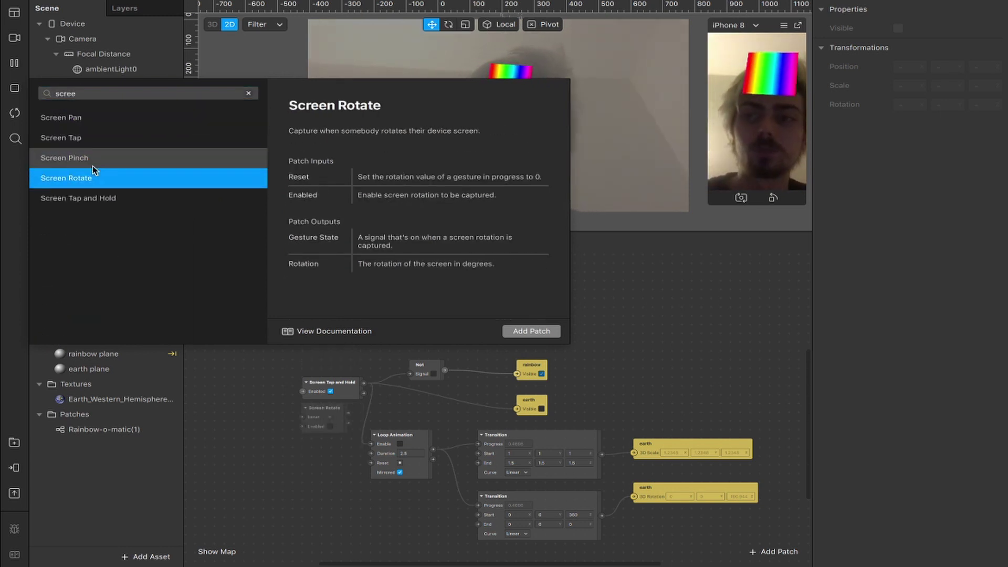
{"action": "key", "text": "Up"}
{"action": "key", "text": "Up"}
{"action": "key", "text": "Up"}
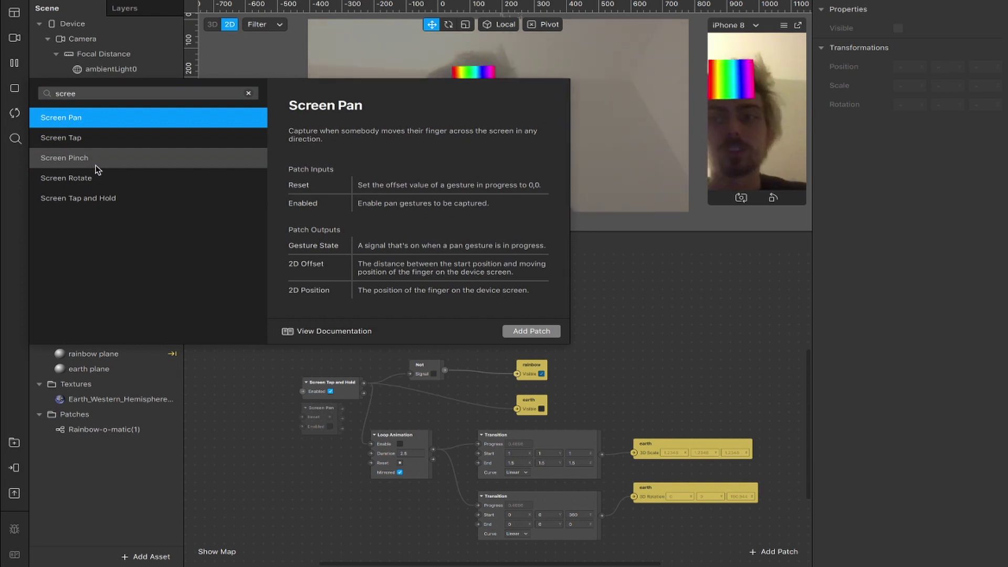
{"action": "left_click", "coordinate": [238, 383]}
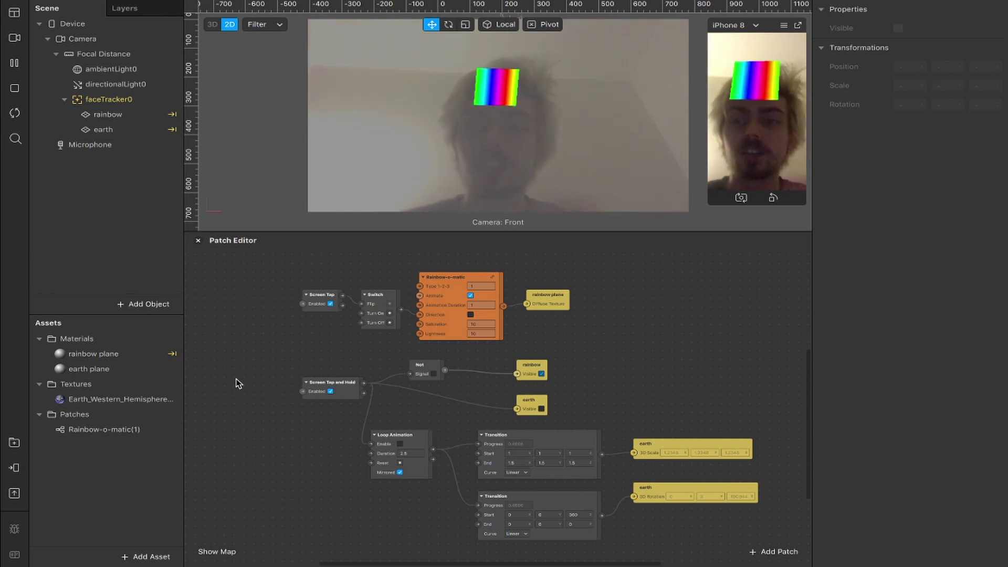
Browse the Logic category of the patch library and close the library without adding a patch
{"action": "double_click", "coordinate": [237, 383]}
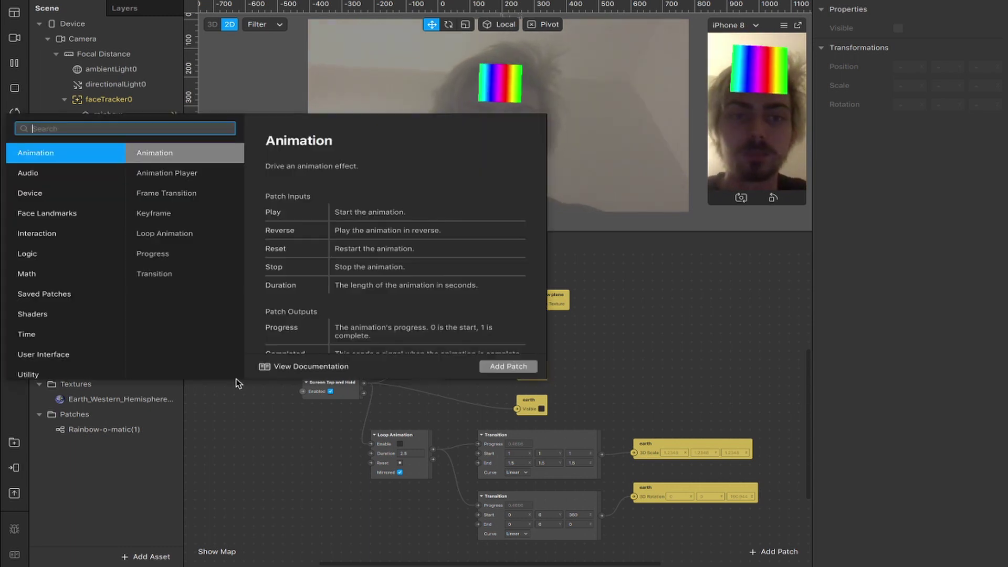
{"action": "left_click", "coordinate": [43, 254]}
{"action": "left_click", "coordinate": [210, 452]}
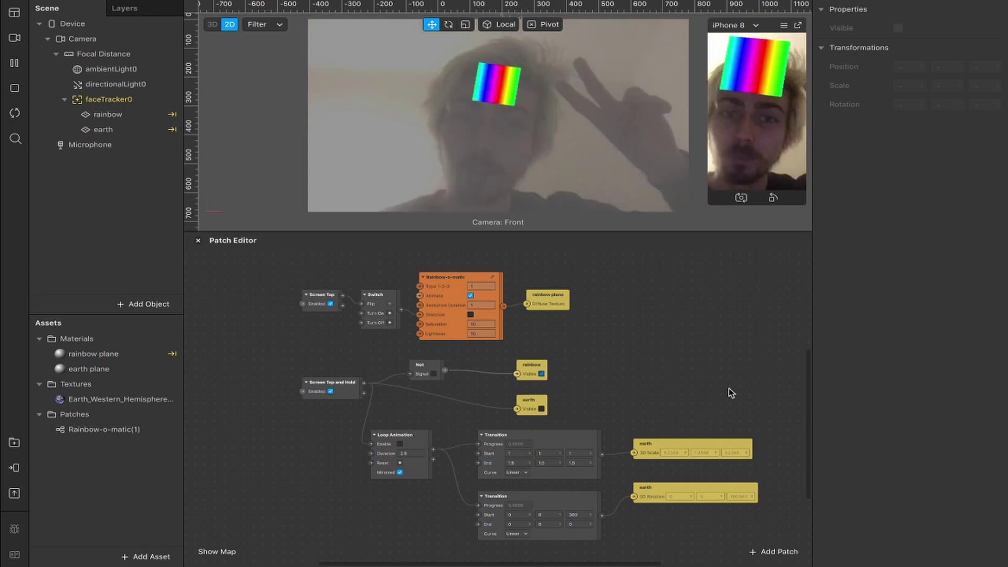
{"action": "left_click", "coordinate": [791, 170]}
{"action": "left_click_drag", "start_coordinate": [792, 169], "coordinate": [791, 162]}
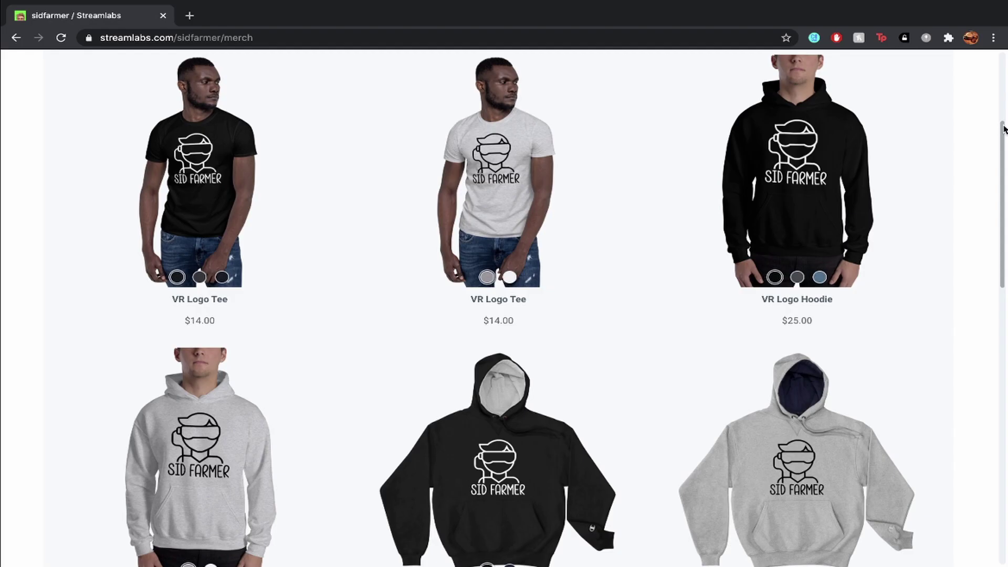
{"action": "scroll", "coordinate": [999, 209], "scroll_direction": "down", "scroll_amount": 4}
{"action": "left_click_drag", "start_coordinate": [999, 209], "coordinate": [992, 355]}
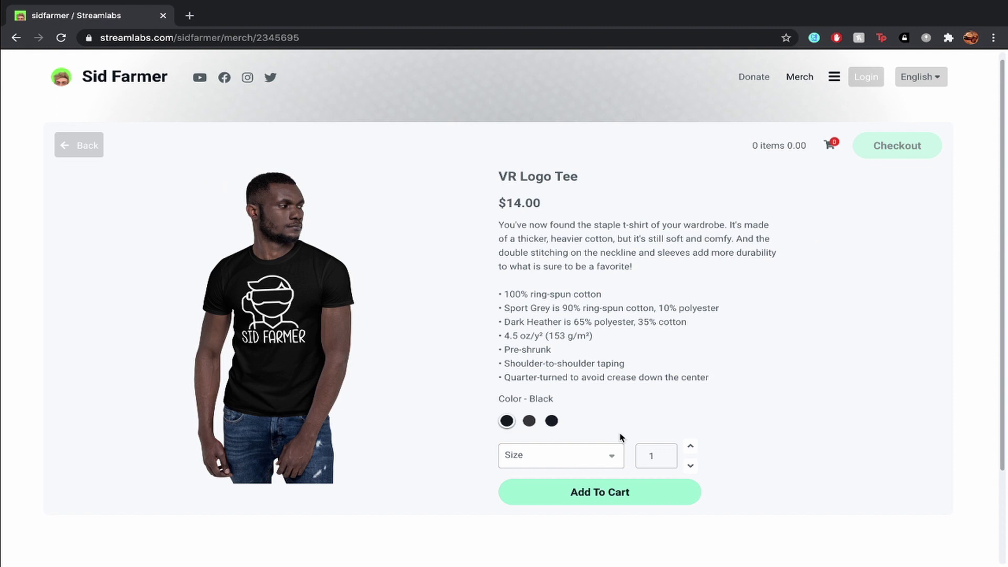
On the Streamlabs merch page in the browser, look at the size options and add the black VR Logo Tee to the cart
{"action": "left_click", "coordinate": [610, 457]}
{"action": "scroll", "coordinate": [563, 499], "scroll_direction": "down", "scroll_amount": 1}
{"action": "scroll", "coordinate": [563, 499], "scroll_direction": "up", "scroll_amount": 1}
{"action": "left_click", "coordinate": [563, 501]}
{"action": "left_click", "coordinate": [586, 495]}
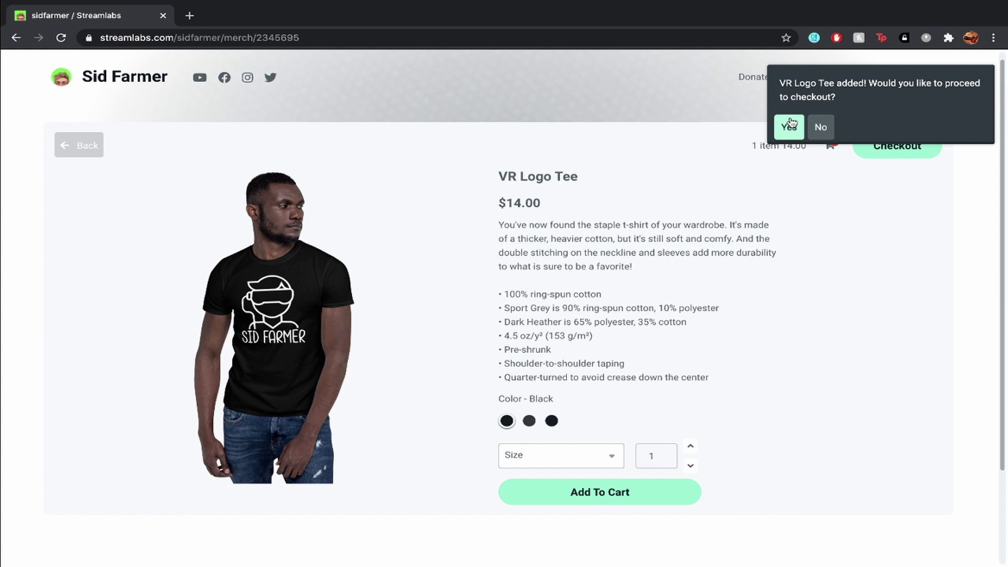